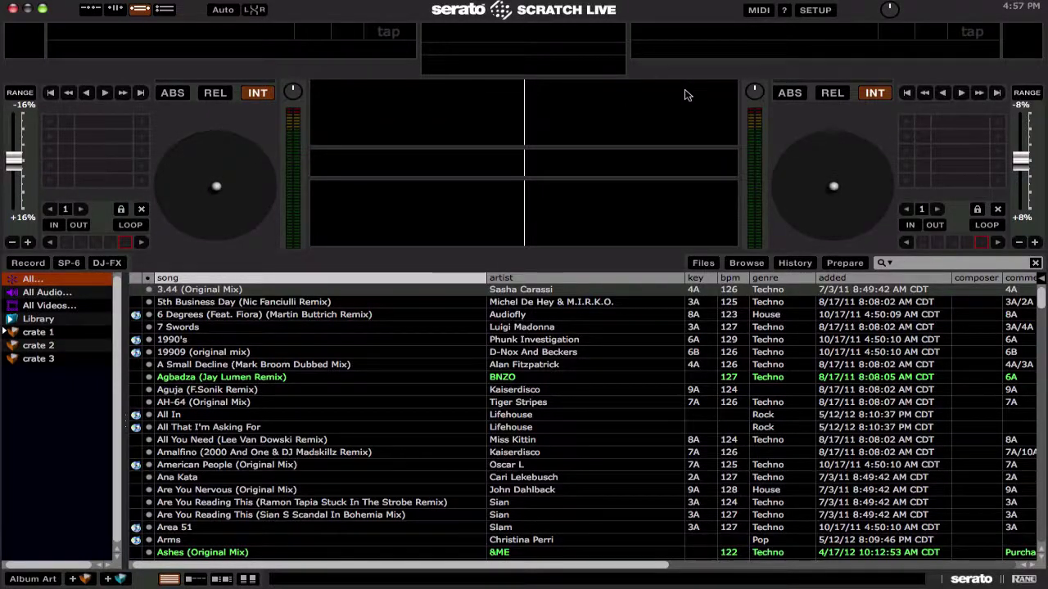
# Enable MIDI assignment, reveal the extra MIDI controls, and assign the library scroll knob to channel 3, CC 16.
pyautogui.click(759, 10)
pyautogui.click(535, 268)
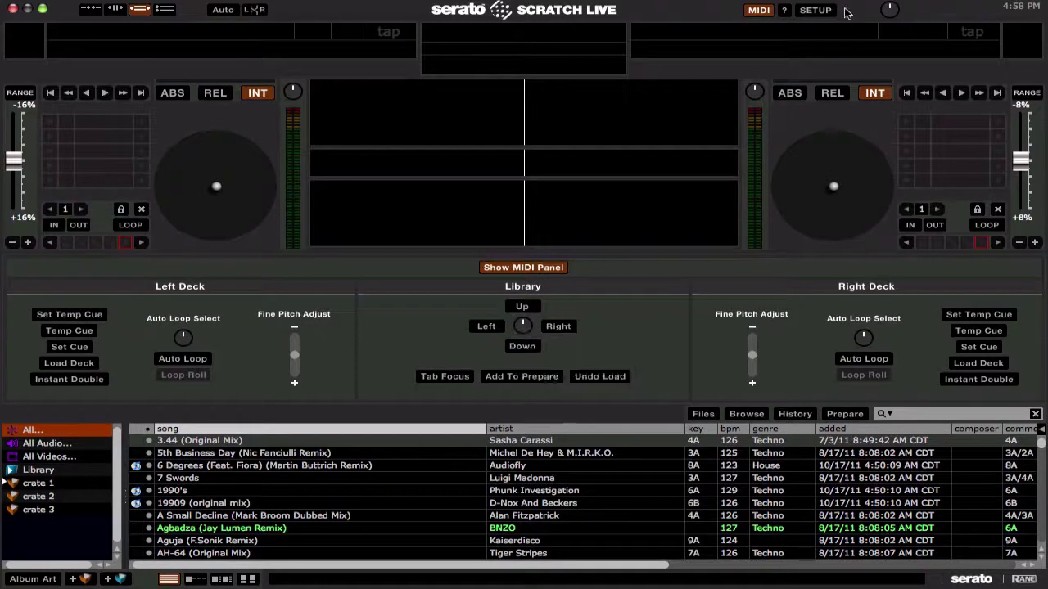
pyautogui.click(750, 15)
pyautogui.click(750, 15)
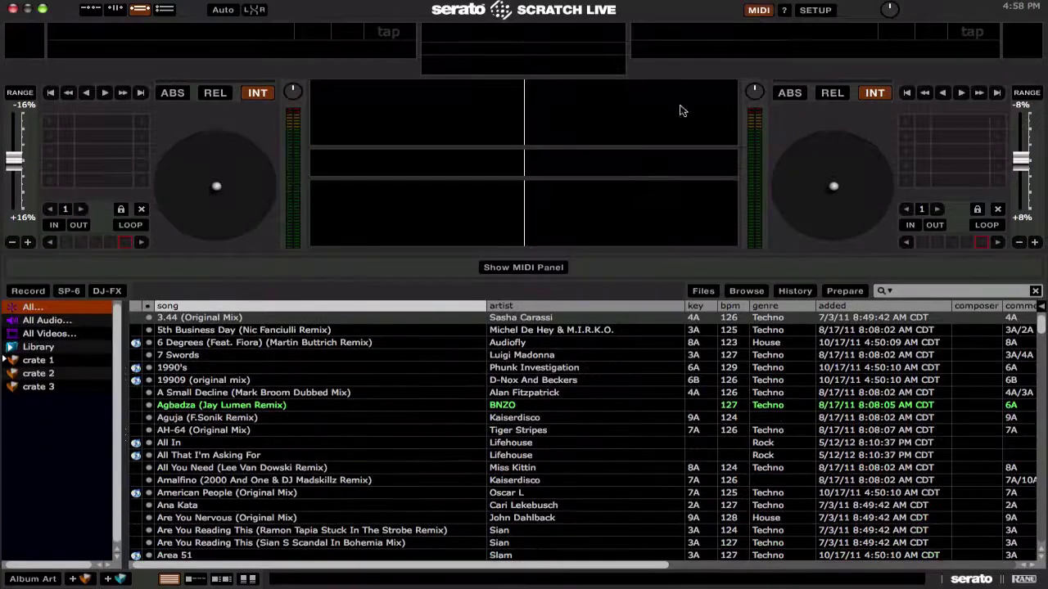
pyautogui.click(524, 268)
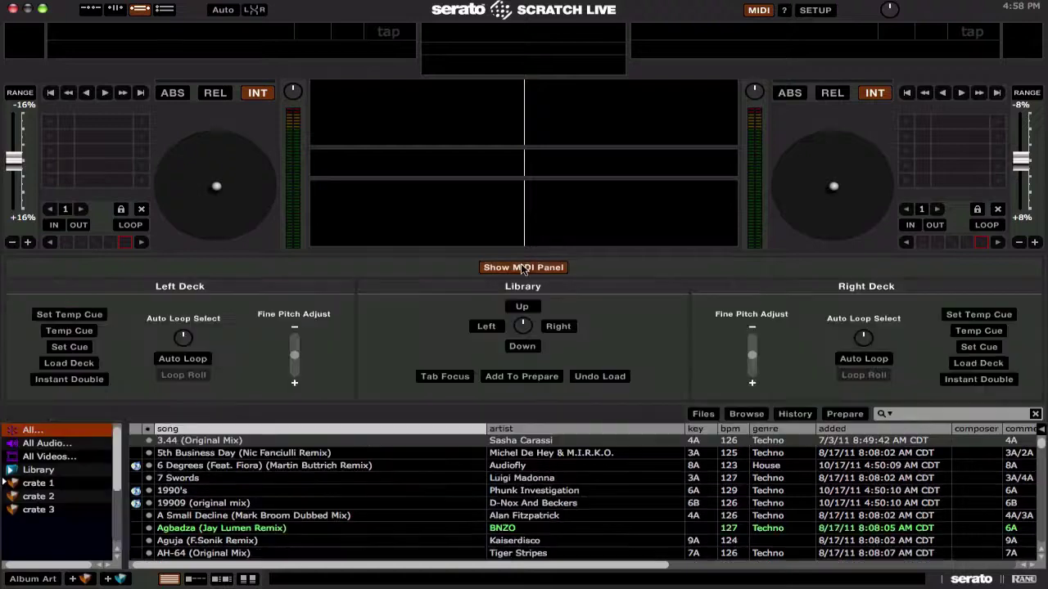
pyautogui.click(524, 326)
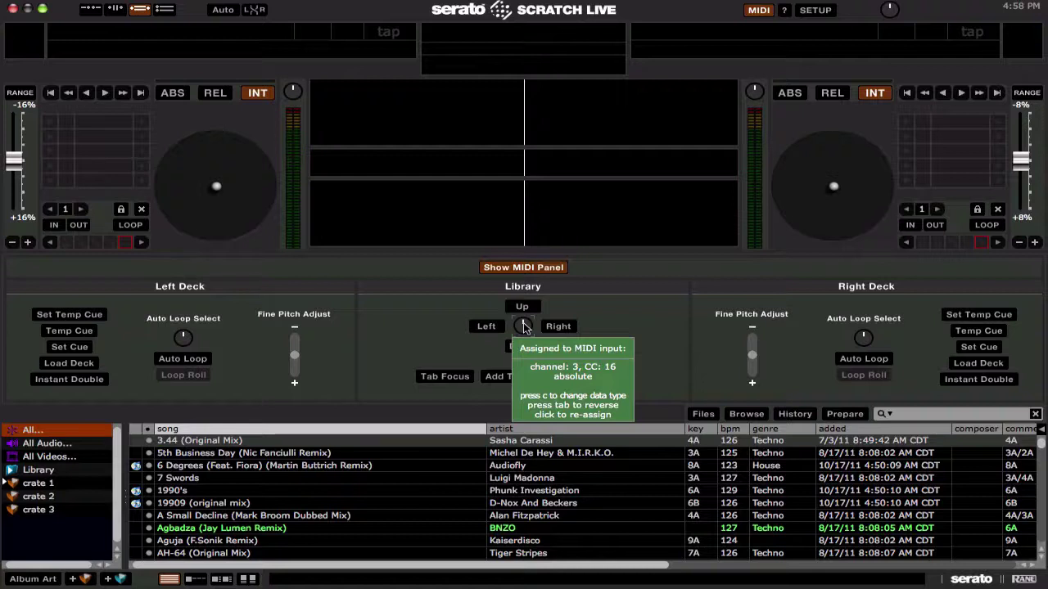
# Cycle the library scroll knob's MIDI data type and set it to relative - binary offset.
pyautogui.press('c')
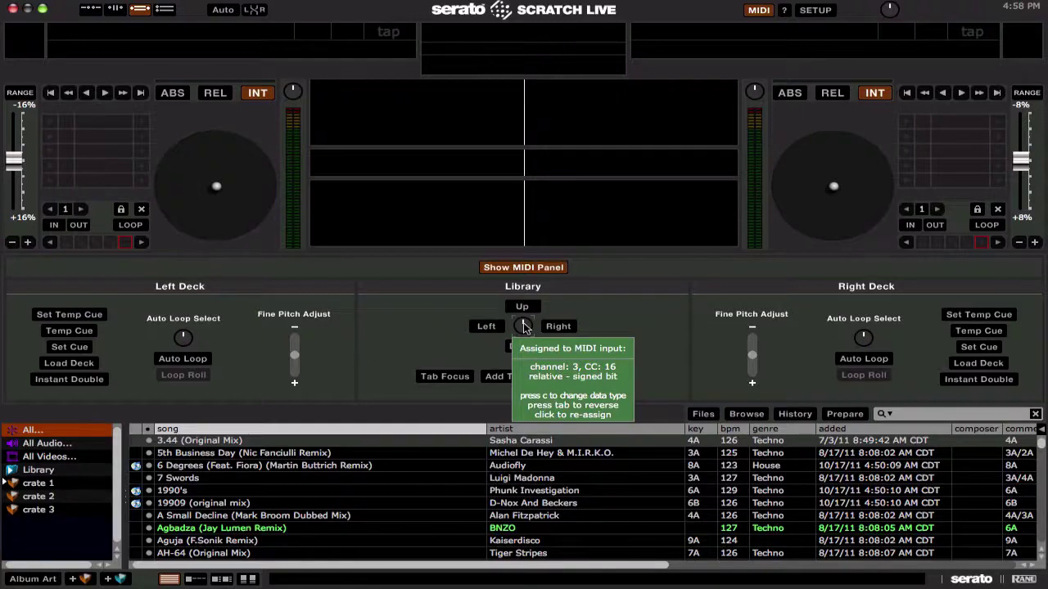
pyautogui.press('c')
pyautogui.press('c')
pyautogui.press('c')
pyautogui.press('c')
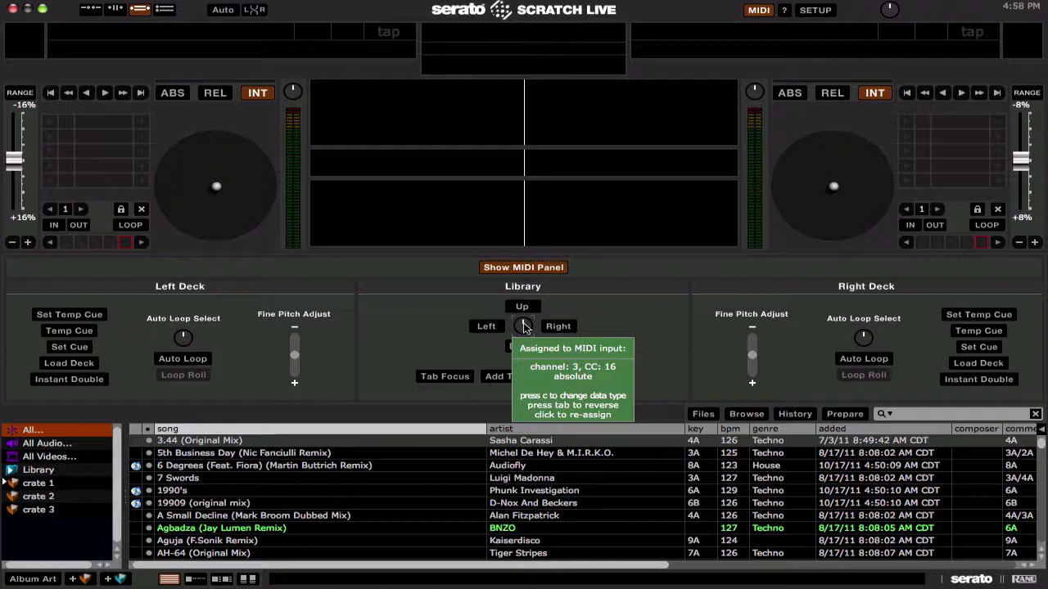
pyautogui.press('c')
pyautogui.press('c')
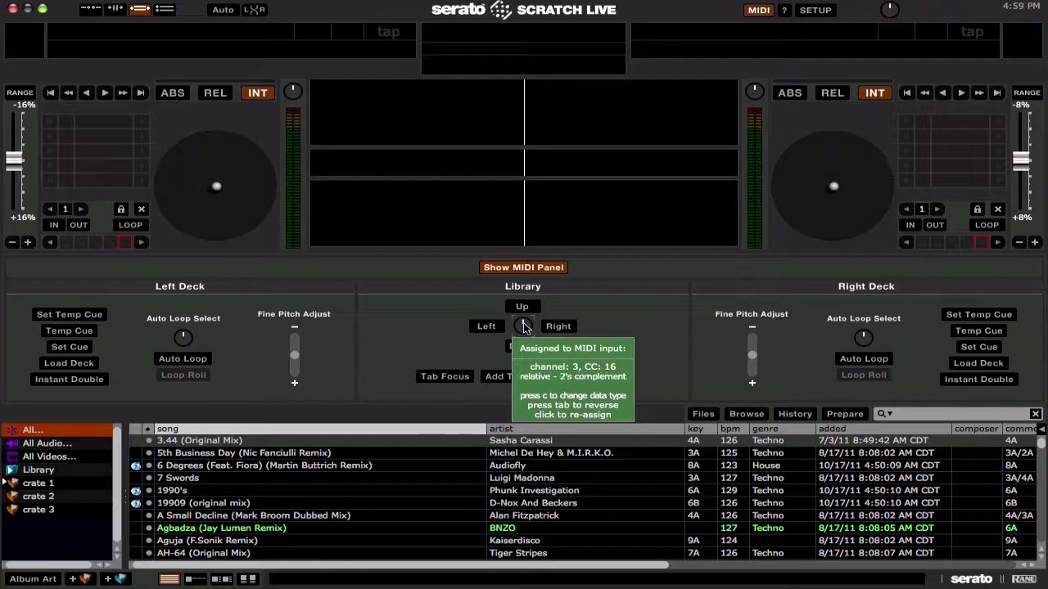
pyautogui.press('c')
pyautogui.press('c')
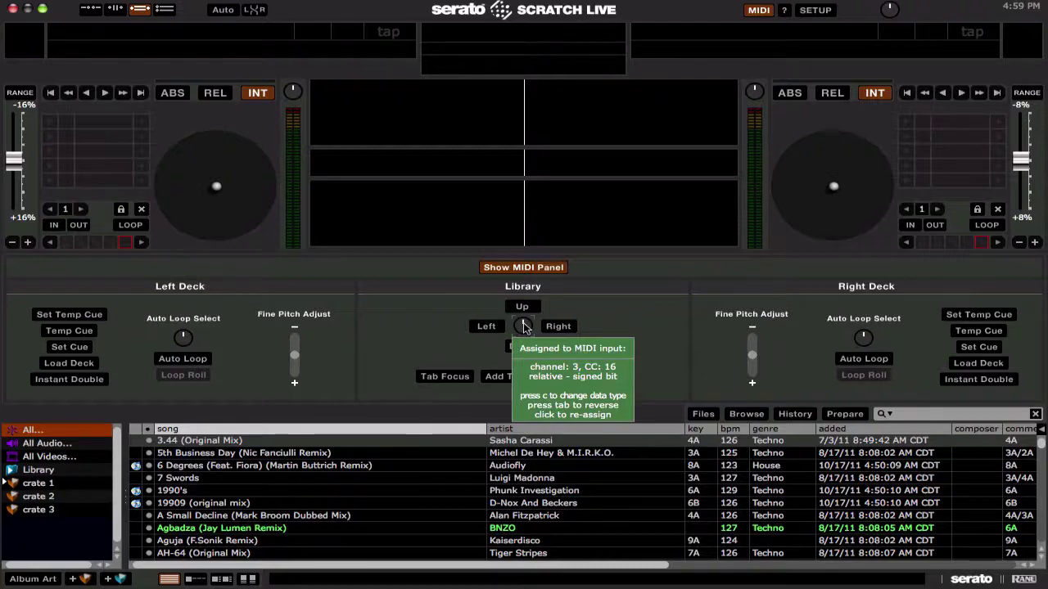
pyautogui.press('c')
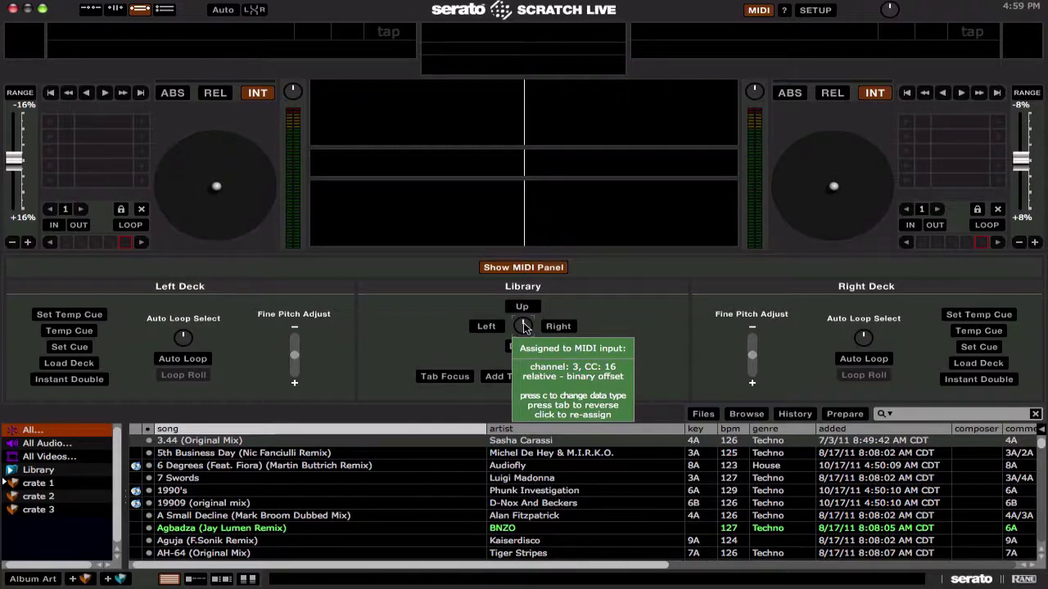
# Test scrolling up and down through the crate list, settle on crate 1, and select its track 3.44 (Original Mix).
pyautogui.press('Down')
pyautogui.press('Down')
pyautogui.press('Down')
pyautogui.press('Down')
pyautogui.press('Down')
pyautogui.press('Down')
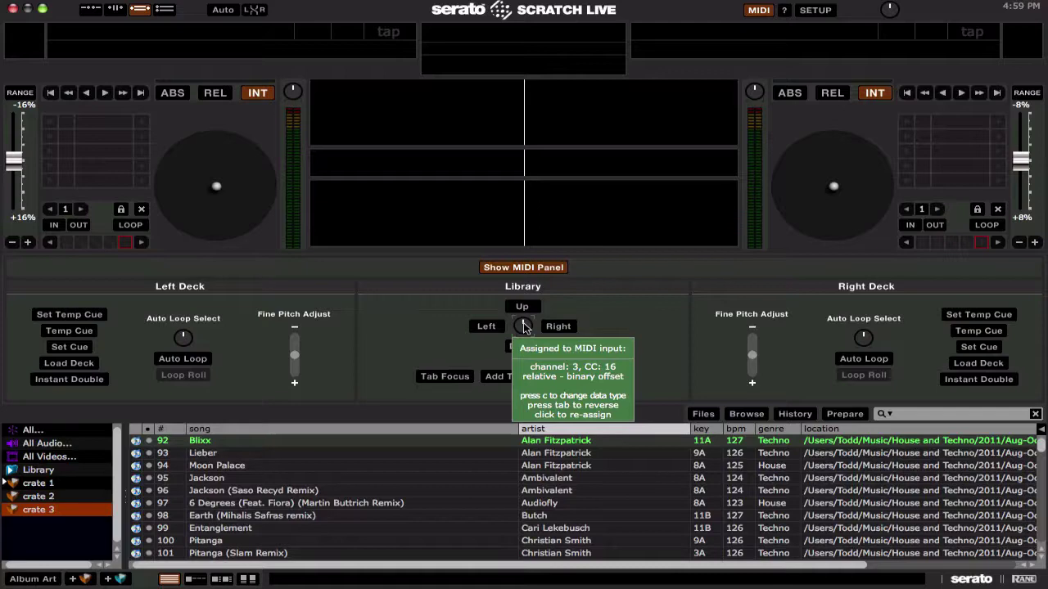
pyautogui.press('Up')
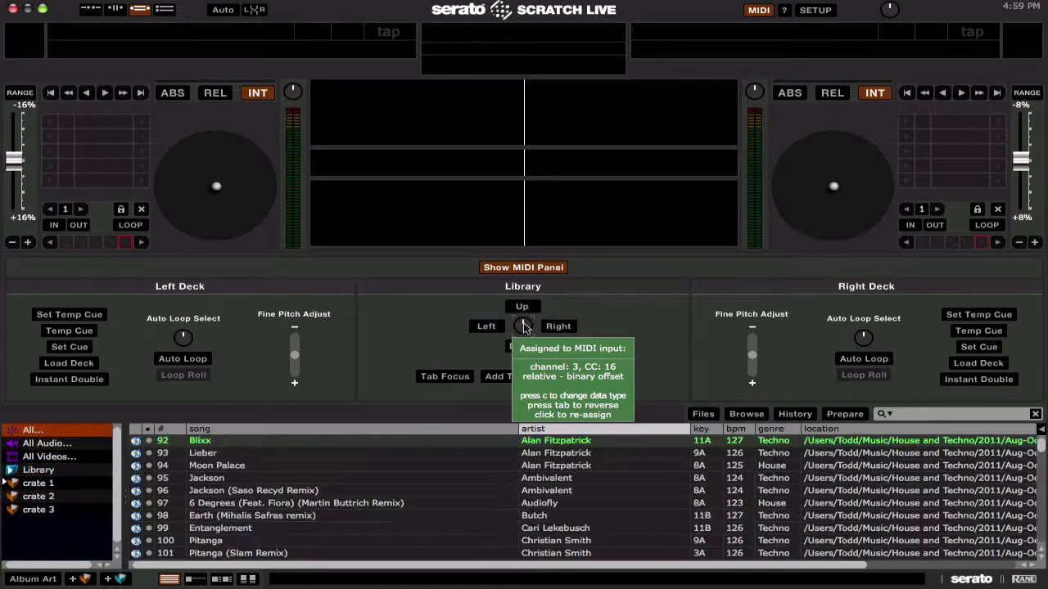
pyautogui.press('Up')
pyautogui.press('Up')
pyautogui.press('Up')
pyautogui.press('Up')
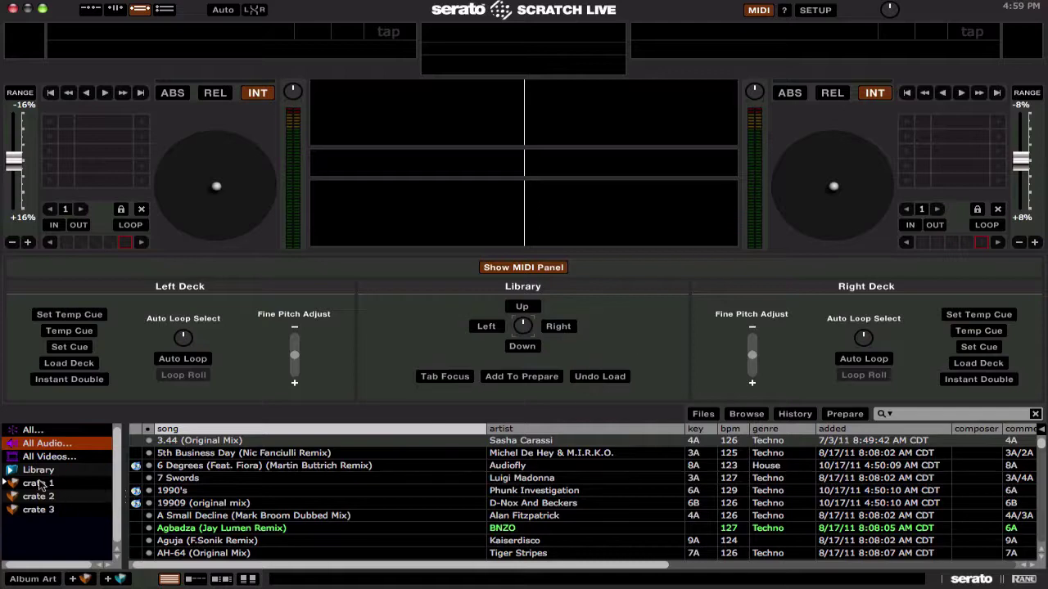
pyautogui.press('Down')
pyautogui.press('Down')
pyautogui.press('Down')
pyautogui.press('Down')
pyautogui.press('Down')
pyautogui.press('Up')
pyautogui.press('Up')
pyautogui.press('Up')
pyautogui.press('Up')
pyautogui.press('Up')
pyautogui.press('Up')
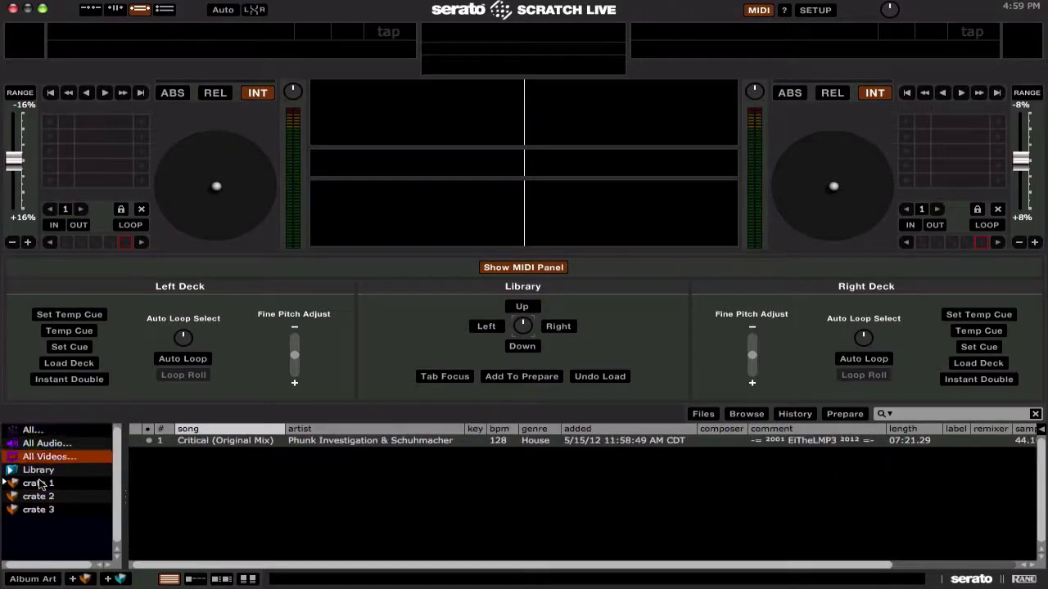
pyautogui.press('Down')
pyautogui.press('Down')
pyautogui.press('Down')
pyautogui.press('Down')
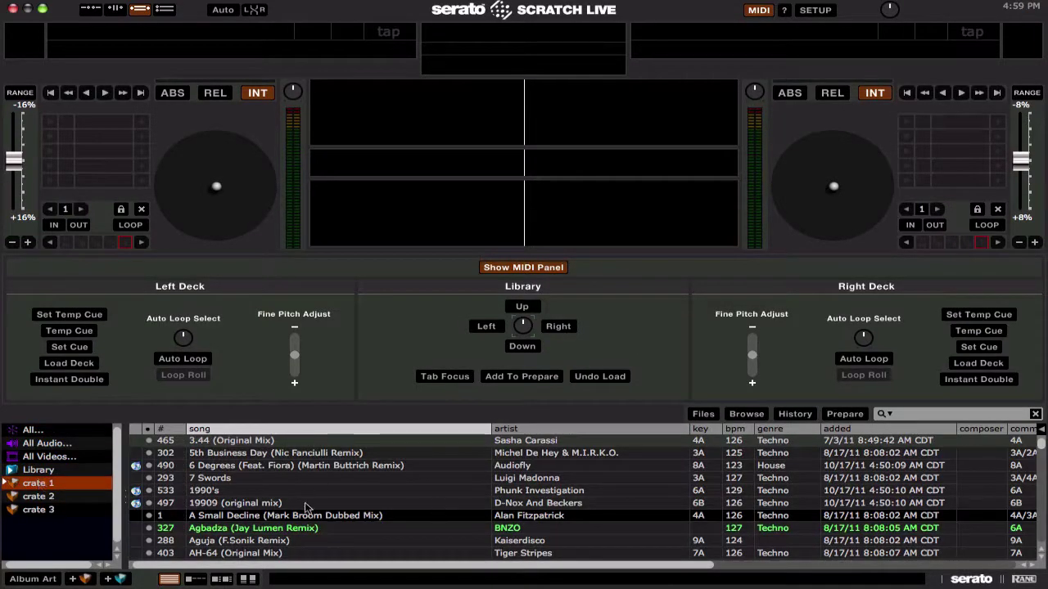
pyautogui.click(409, 441)
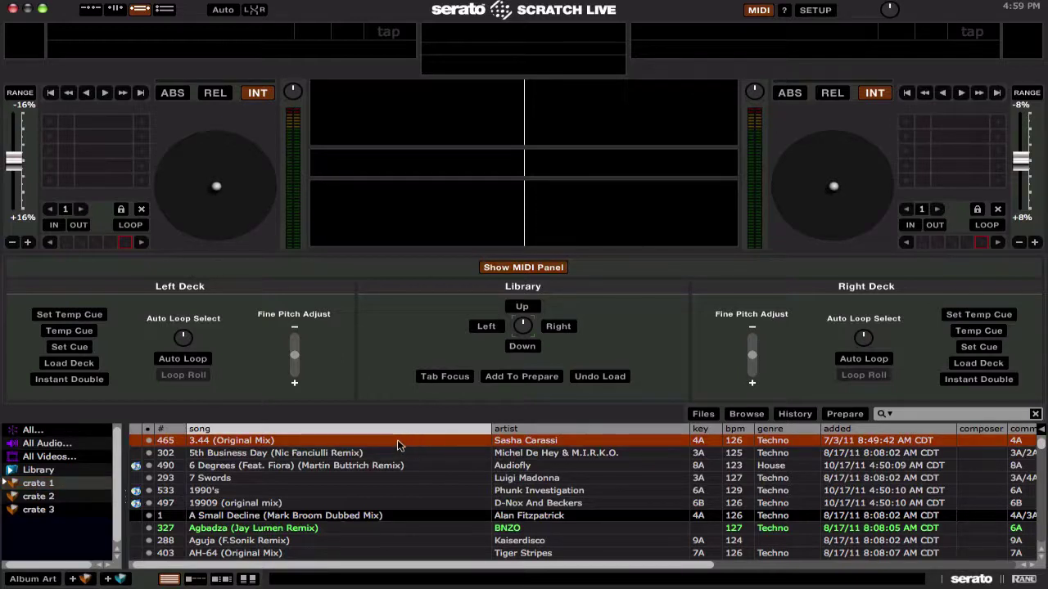
# Assign the library's Tab Focus and Add To Prepare functions to MIDI buttons, and leave MIDI assignment mode.
pyautogui.click(433, 382)
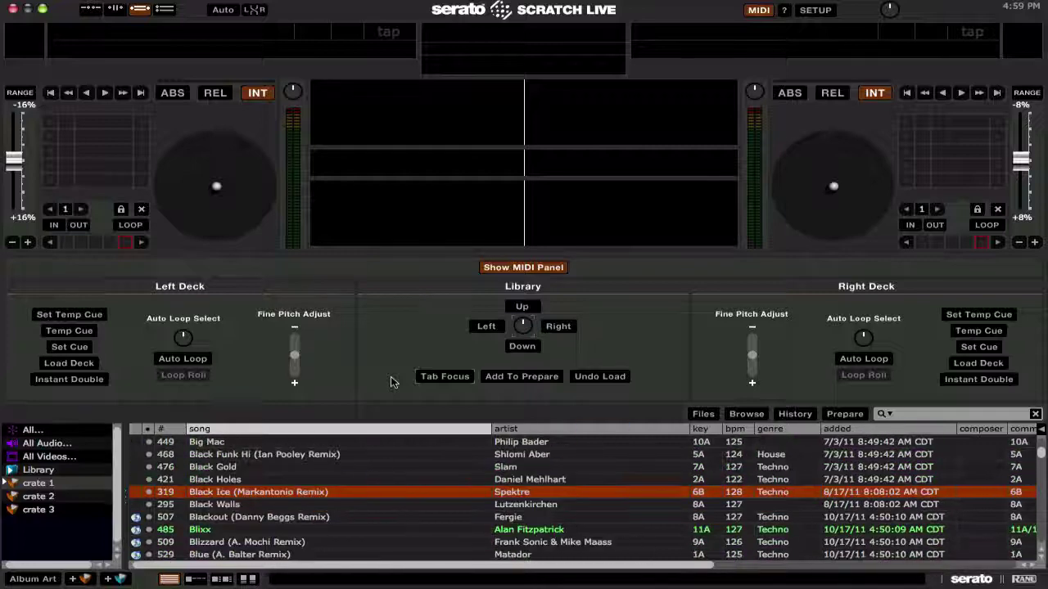
pyautogui.click(512, 379)
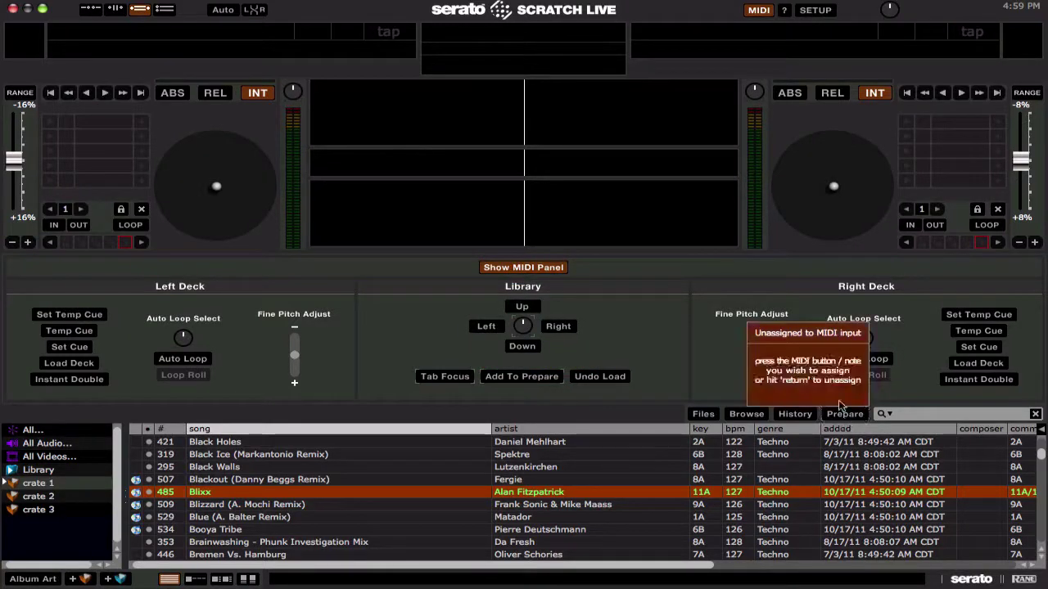
pyautogui.click(758, 10)
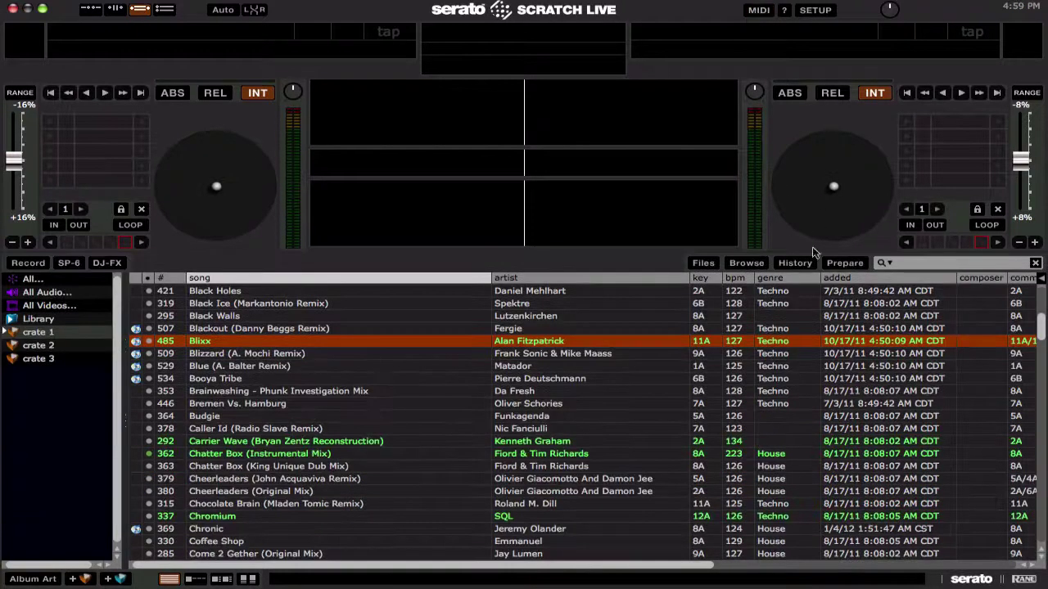
# Show and enlarge the Prepare list, add Chatter Box (King Unique Dub Mix) from crate 1 to it, and hide it again.
pyautogui.click(843, 263)
pyautogui.moveTo(583, 322); pyautogui.dragTo(566, 412)
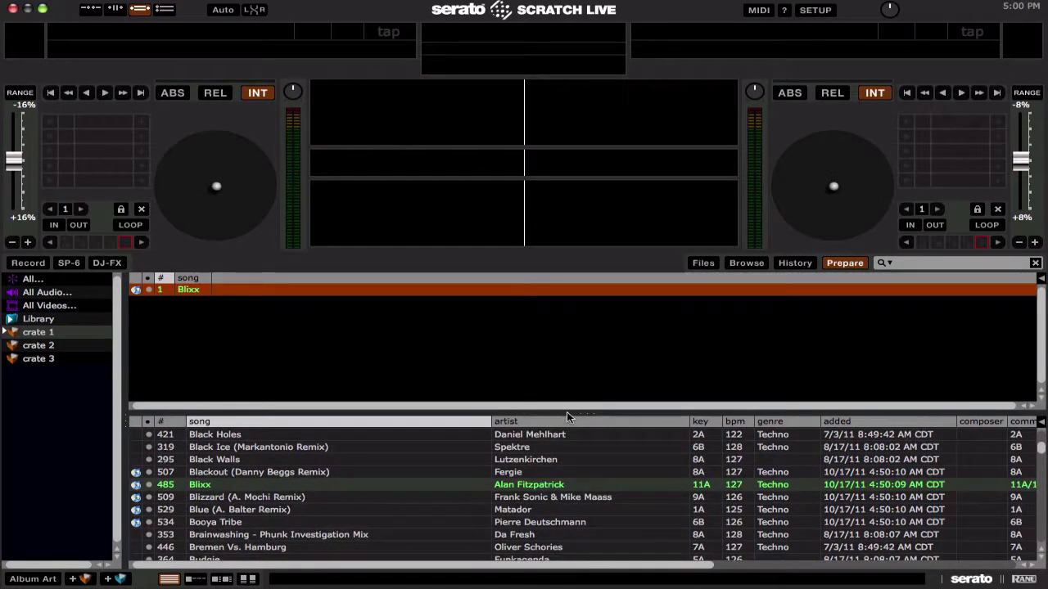
pyautogui.scroll(-1, 384, 490)
pyautogui.click(384, 491)
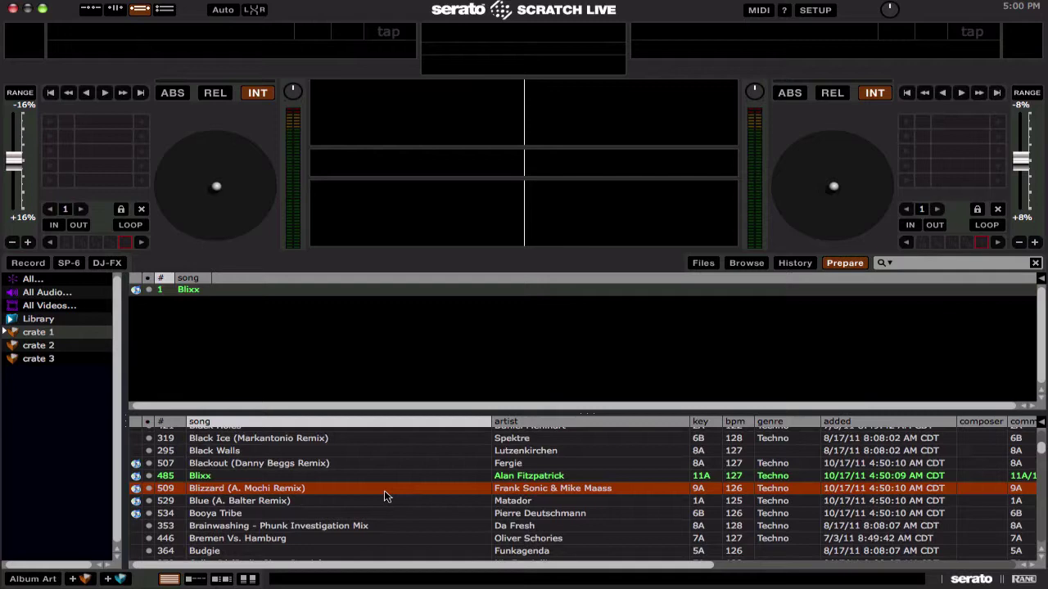
pyautogui.press('Down')
pyautogui.press('Down')
pyautogui.press('Down')
pyautogui.press('Down')
pyautogui.press('Down')
pyautogui.press('Down')
pyautogui.press('Down')
pyautogui.press('Down')
pyautogui.press('Down')
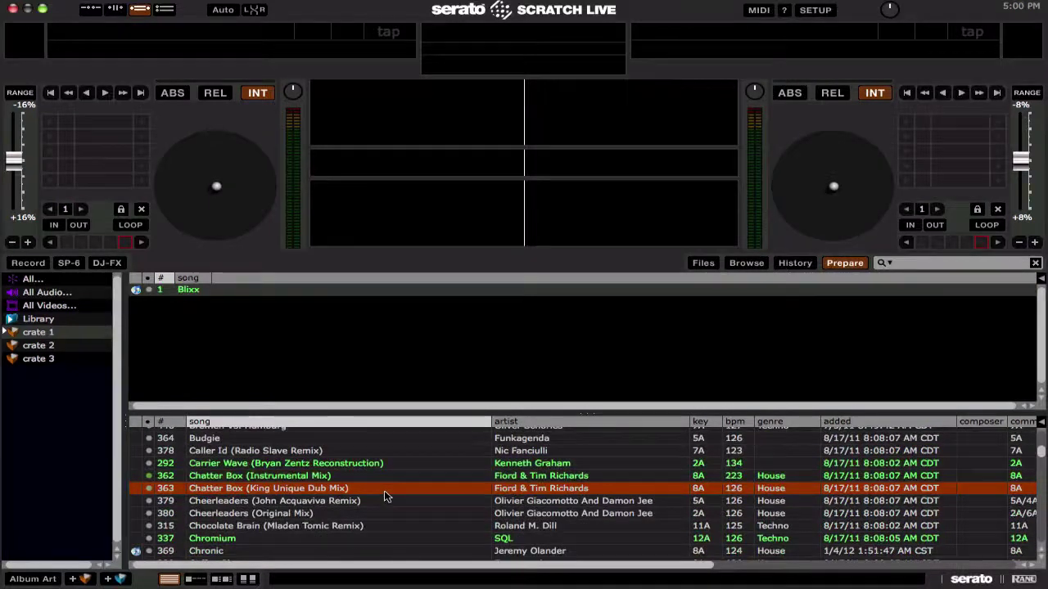
pyautogui.hotkey('ctrl', 'p')
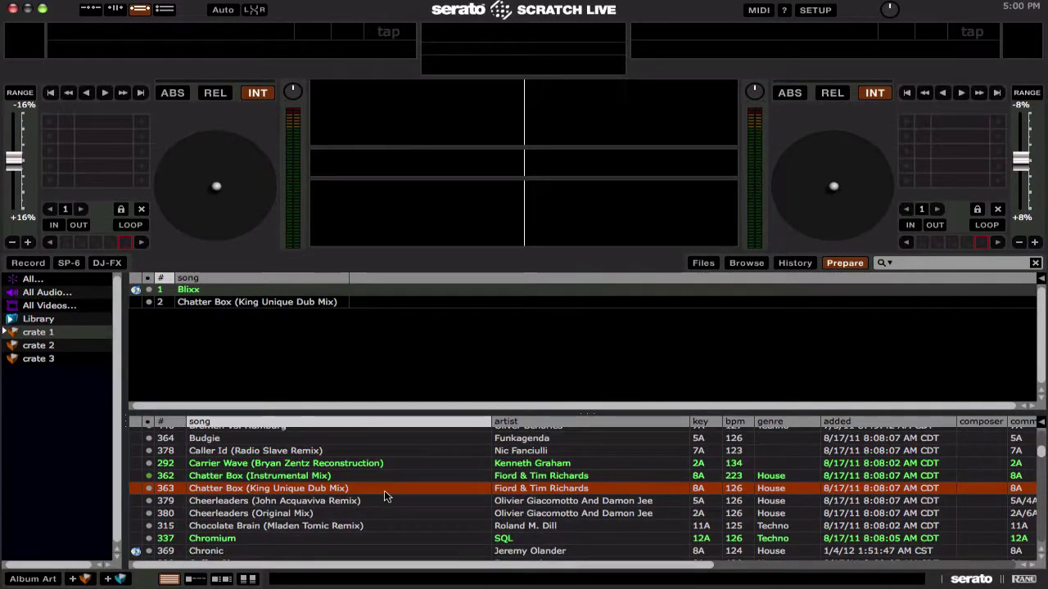
pyautogui.click(846, 263)
# Turn MIDI assignment back on, reveal the extra MIDI controls, and assign Undo Load to a MIDI button.
pyautogui.click(761, 12)
pyautogui.click(516, 268)
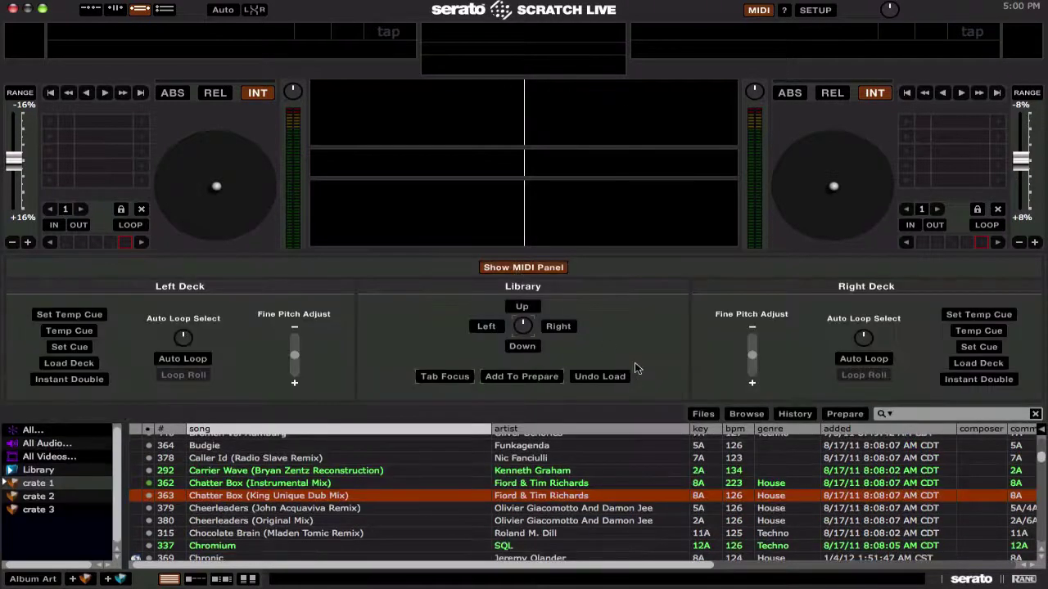
pyautogui.click(611, 378)
# Hide the extra MIDI controls, move the selection to Coming To Pumping (Original Mix), and turn MIDI assignment off.
pyautogui.click(536, 271)
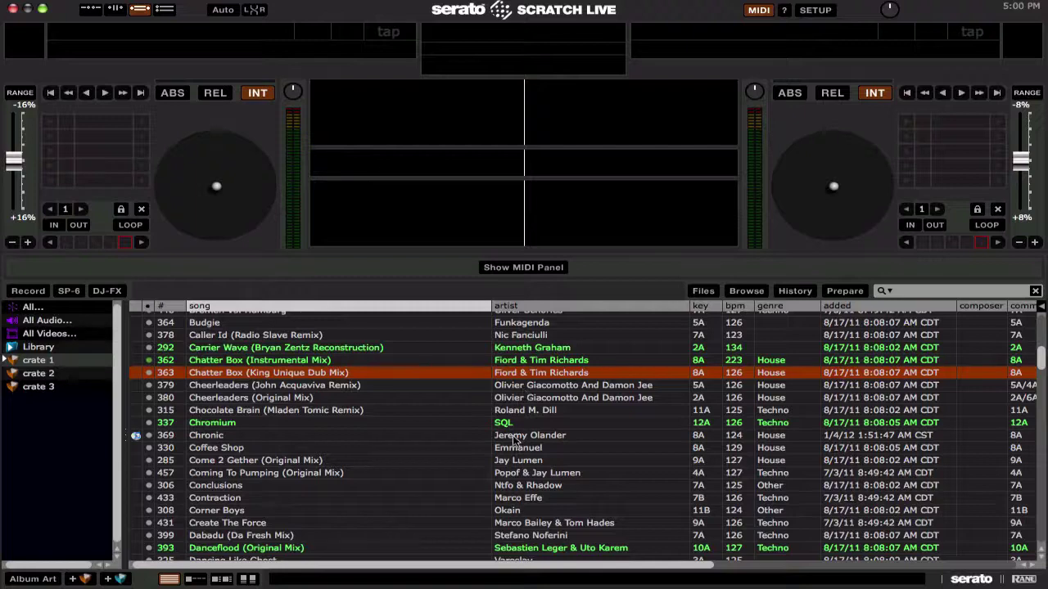
pyautogui.press('Down')
pyautogui.press('Down')
pyautogui.press('Down')
pyautogui.press('Down')
pyautogui.press('Down')
pyautogui.press('Down')
pyautogui.press('Down')
pyautogui.press('Down')
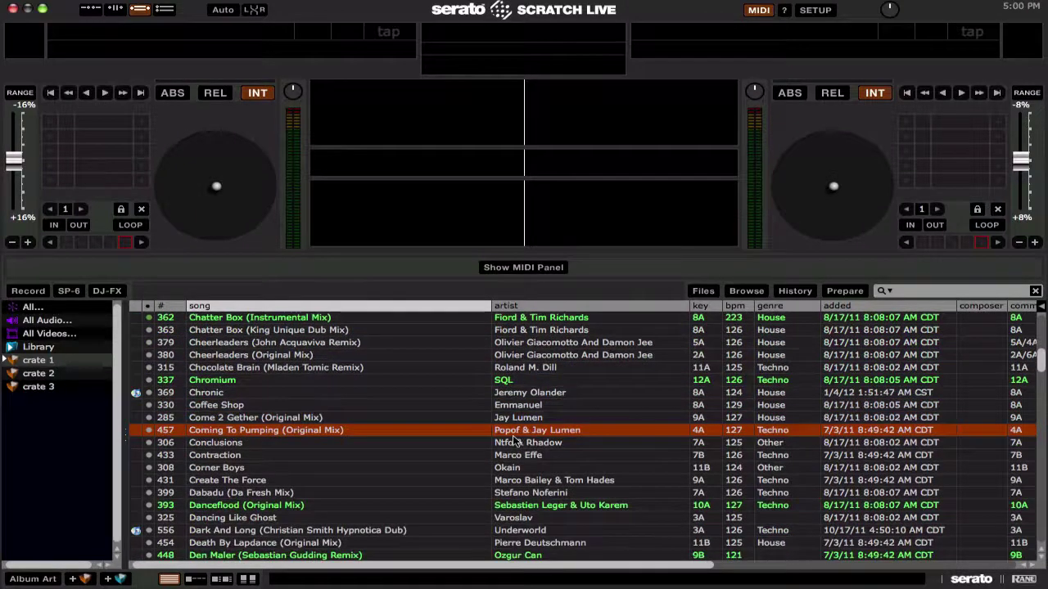
pyautogui.hotkey('shift', 'Left')
pyautogui.hotkey('ctrl', 'shift', 'Left')
pyautogui.click(759, 10)
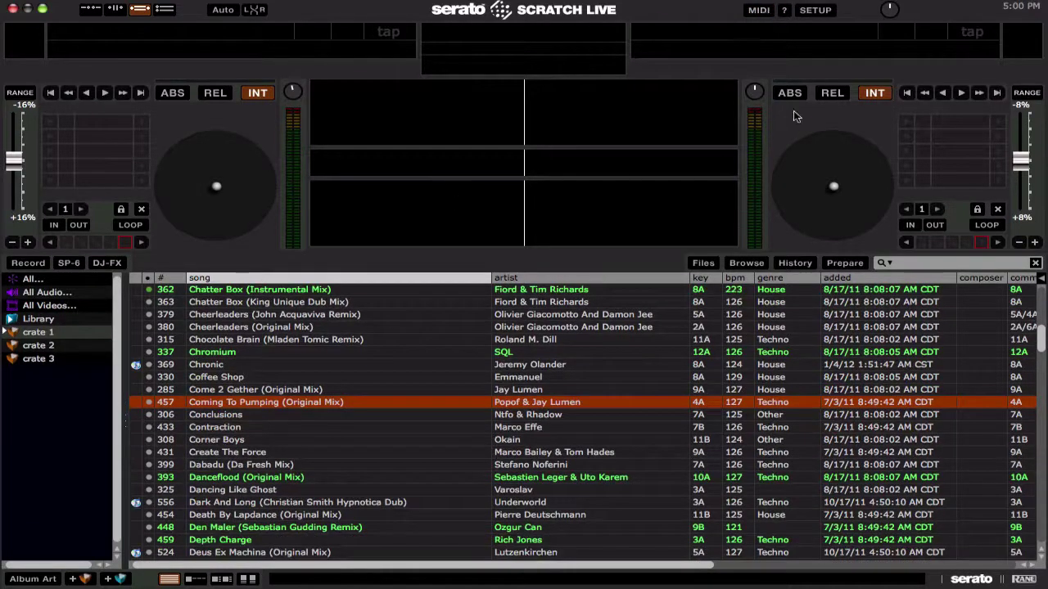
# Re-enable MIDI assignment and assign the library's Up, Down, Left and Right controls to MIDI buttons, with Left on channel 3, note 74.
pyautogui.click(759, 11)
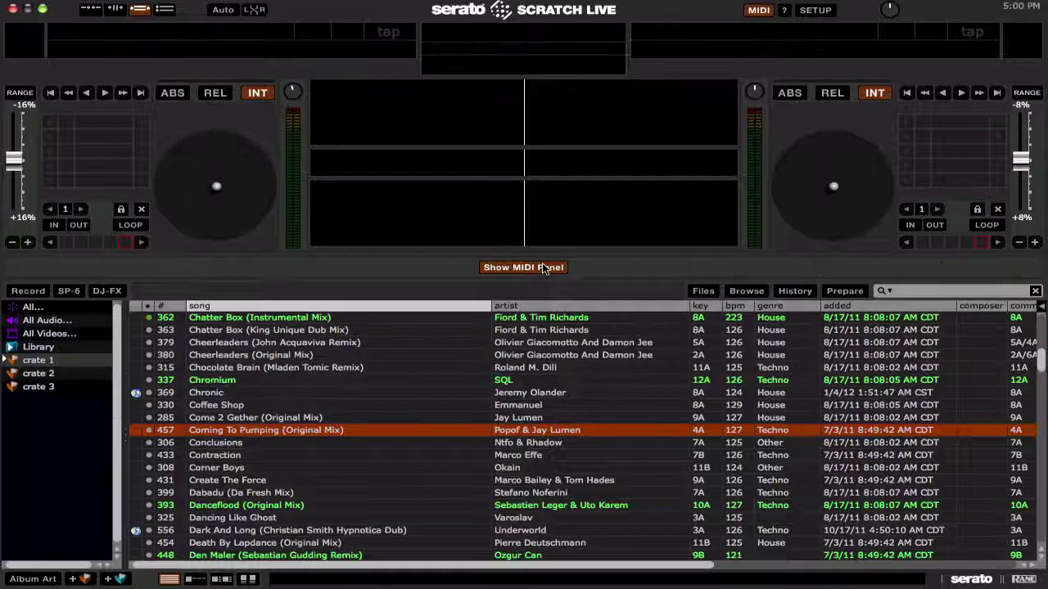
pyautogui.click(546, 266)
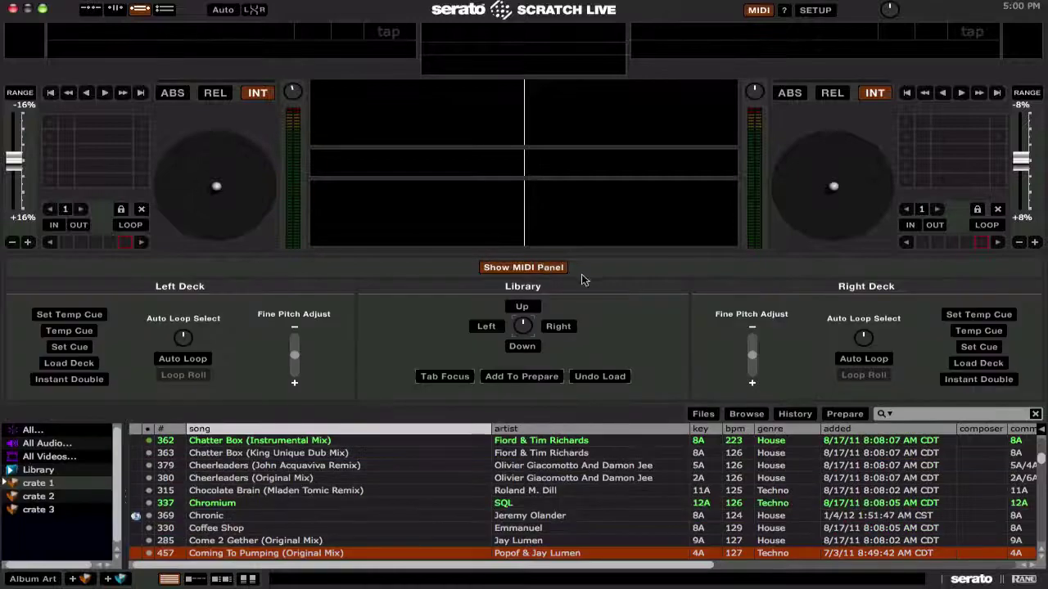
pyautogui.click(522, 308)
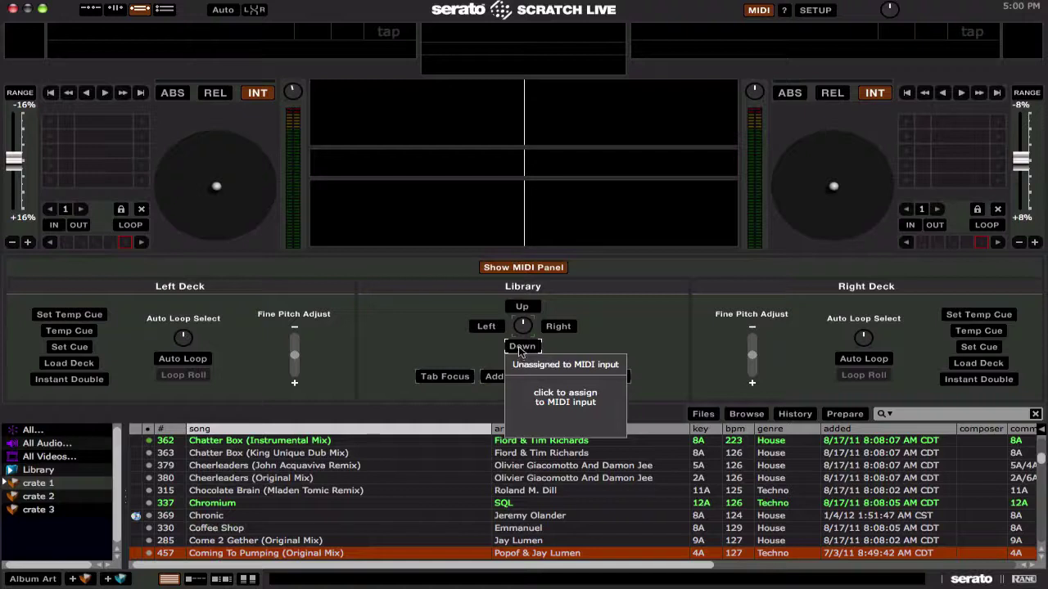
pyautogui.click(522, 307)
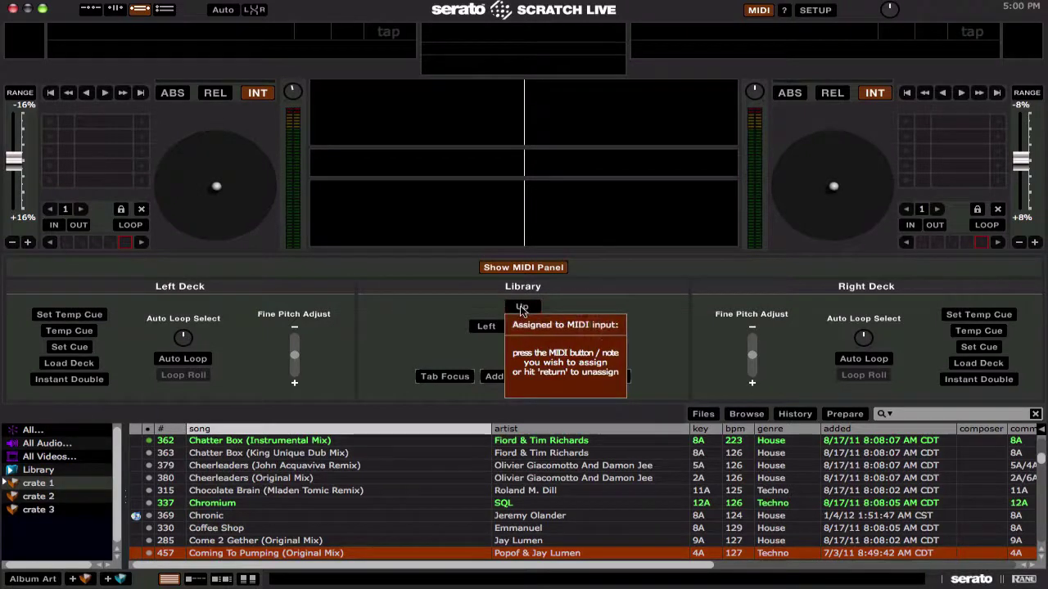
pyautogui.click(522, 348)
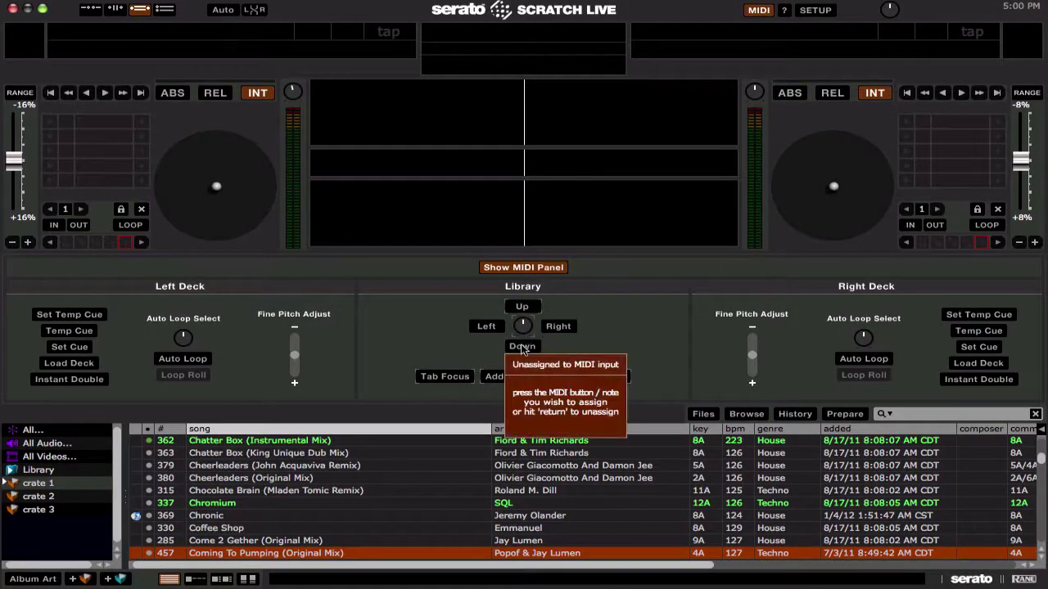
pyautogui.click(495, 327)
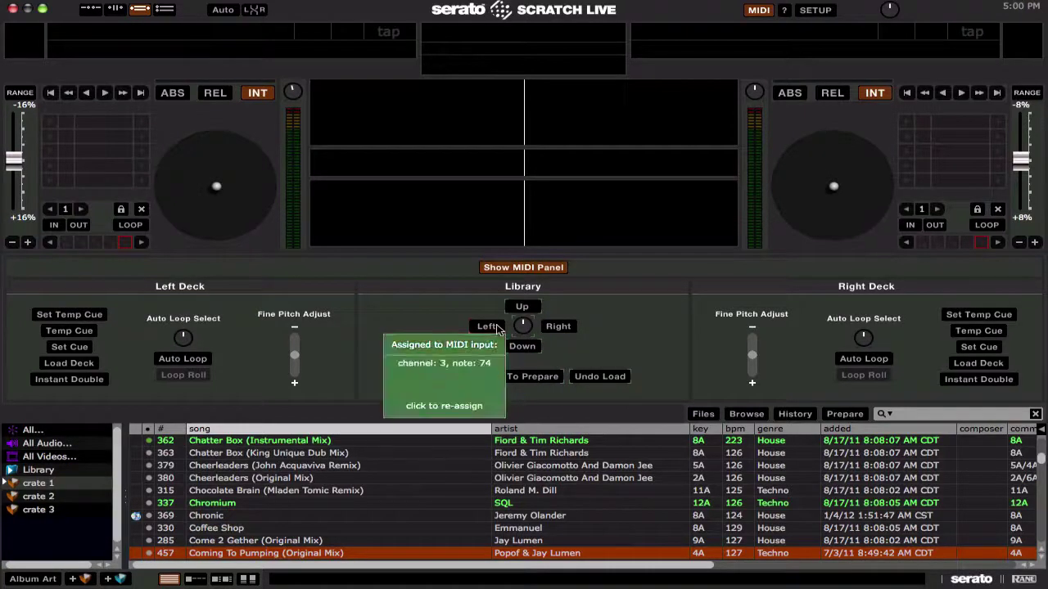
pyautogui.click(555, 327)
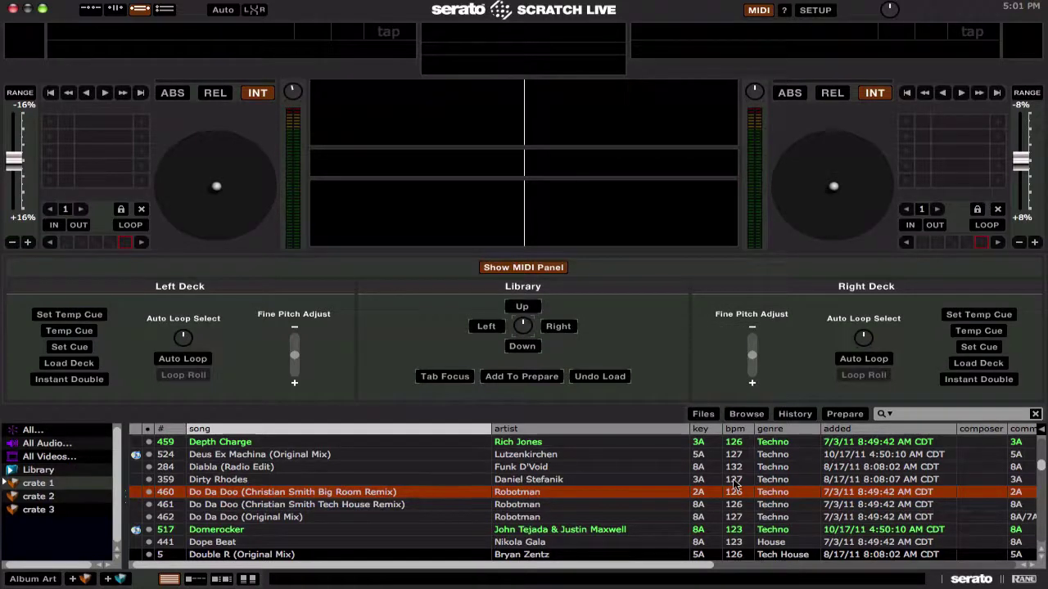
# Test sideways scrolling of the track list to view its further columns, such as length and label.
pyautogui.hscroll(10, 735, 485)
pyautogui.hscroll(-10, 734, 484)
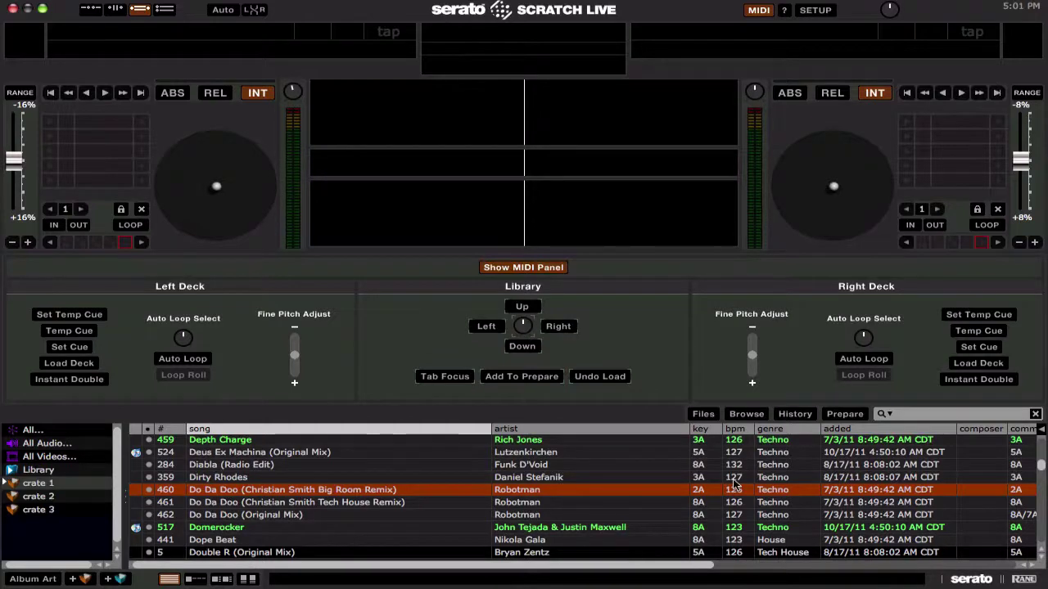
pyautogui.hscroll(10, 734, 485)
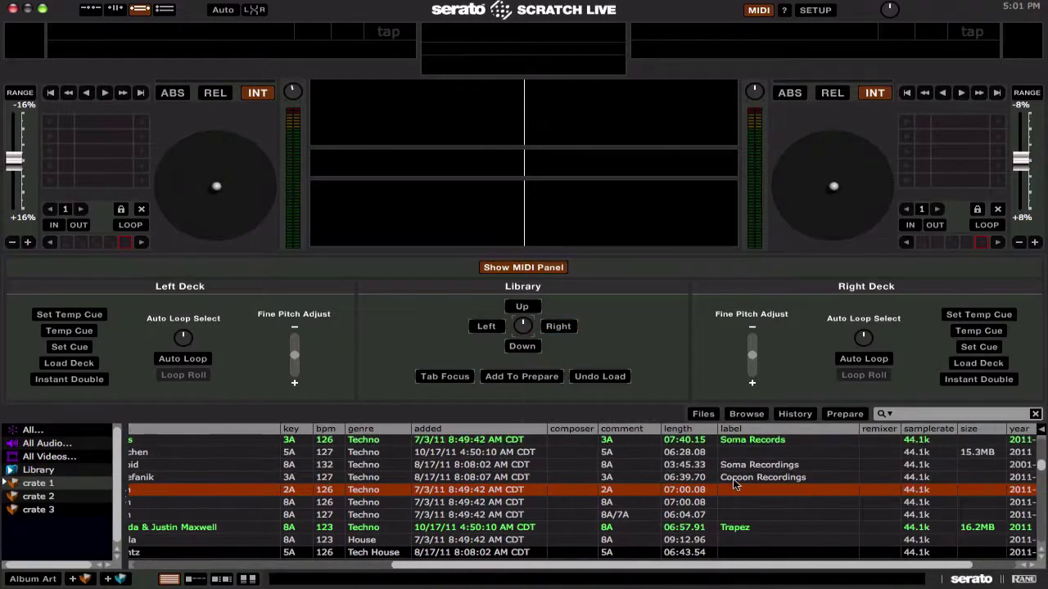
# Scroll the track list sideways back to its first columns and shift the library focus to crate 1.
pyautogui.hscroll(3, 734, 484)
pyautogui.hscroll(-10, 734, 484)
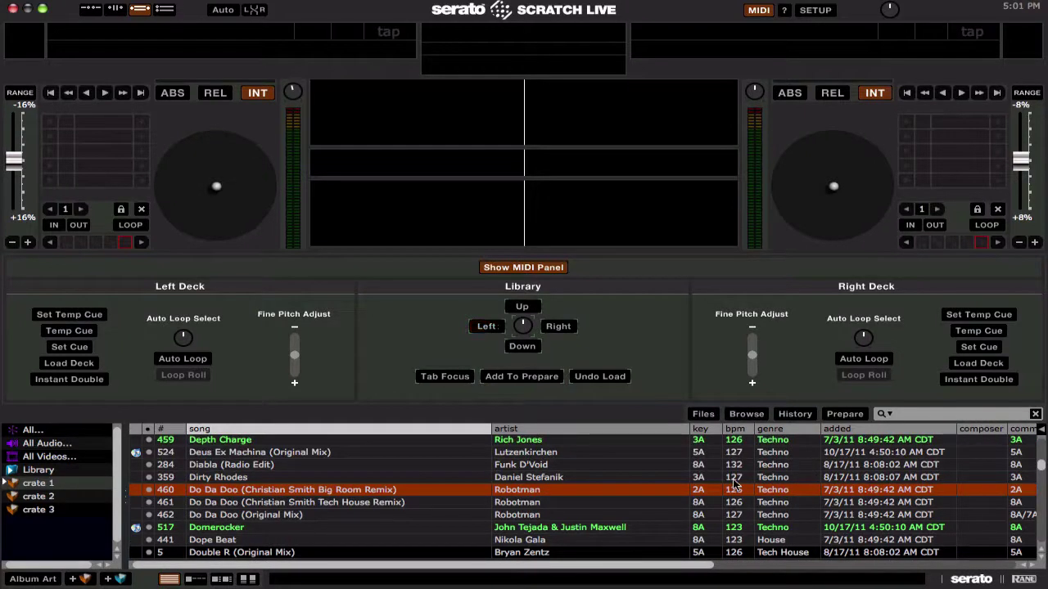
pyautogui.press('Tab')
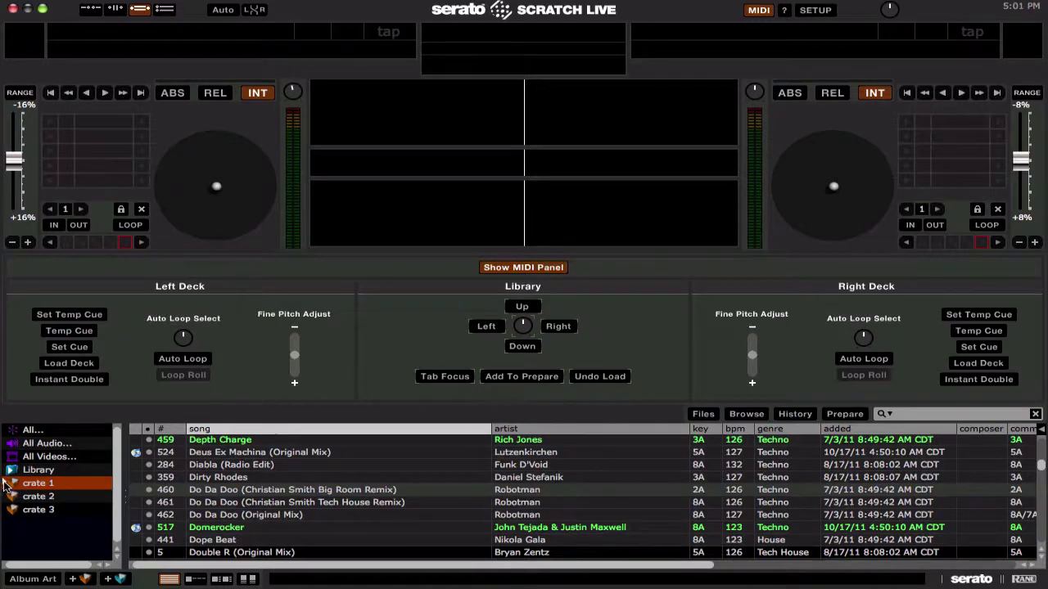
# Turn MIDI assignment off and test expanding and collapsing crate 1, leaving its subcrates shown.
pyautogui.click(757, 11)
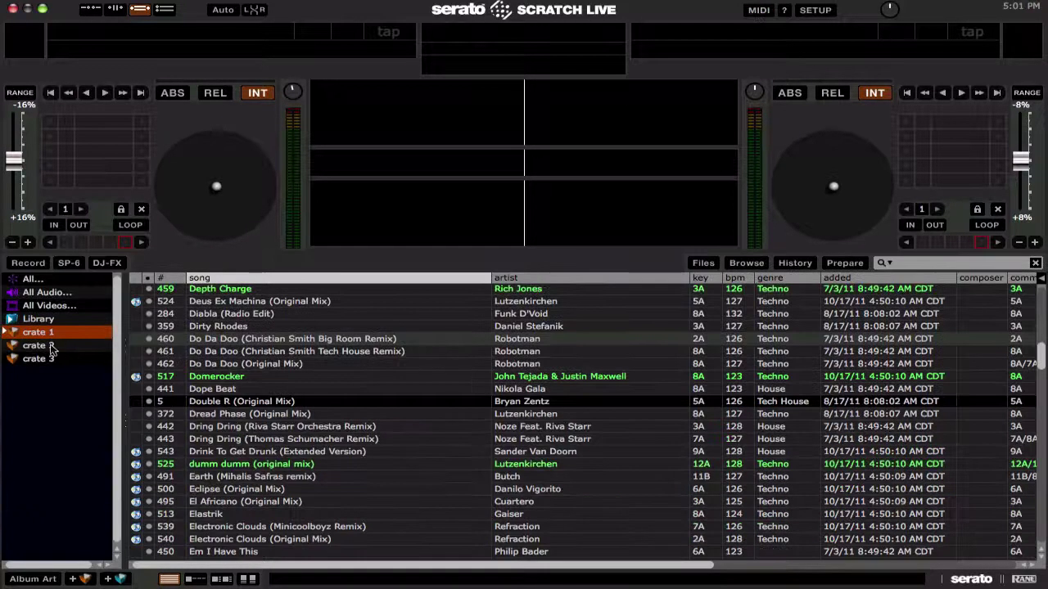
pyautogui.click(10, 332)
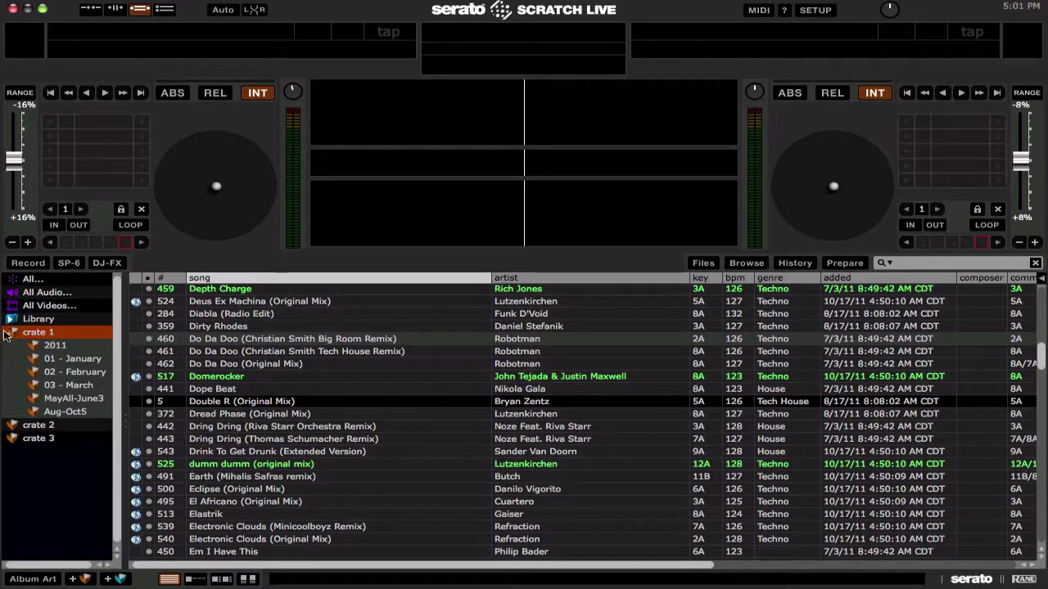
pyautogui.click(5, 332)
pyautogui.click(5, 333)
pyautogui.click(5, 333)
pyautogui.click(5, 333)
pyautogui.click(5, 333)
pyautogui.click(5, 332)
pyautogui.click(5, 332)
pyautogui.click(5, 332)
pyautogui.click(5, 332)
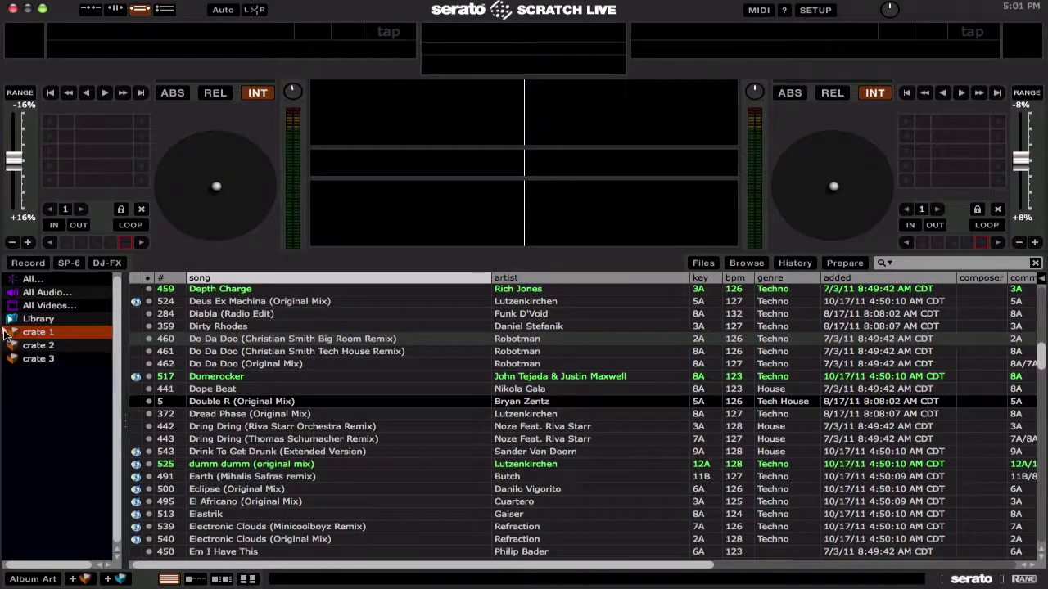
pyautogui.click(5, 333)
pyautogui.click(5, 333)
pyautogui.click(4, 332)
pyautogui.click(5, 332)
pyautogui.click(5, 332)
pyautogui.click(5, 333)
pyautogui.press('Up')
pyautogui.press('Up')
pyautogui.press('Up')
pyautogui.press('Down')
pyautogui.press('Down')
pyautogui.press('Down')
pyautogui.click(5, 333)
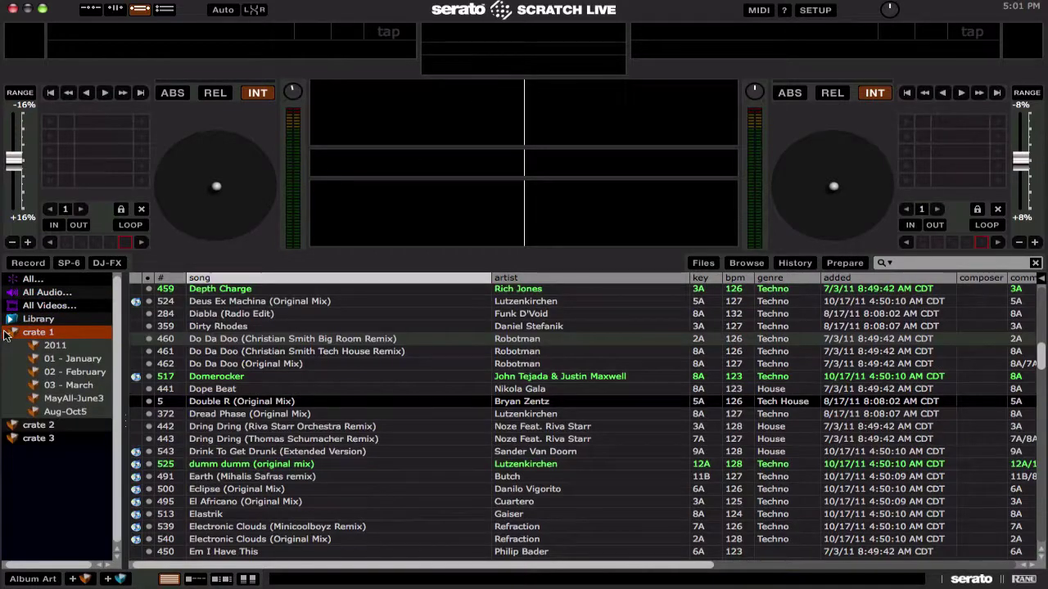
# Re-enable MIDI assignment with the extra MIDI controls shown, and test collapsing and expanding crate 1 through the library's Left and Right functions.
pyautogui.click(755, 13)
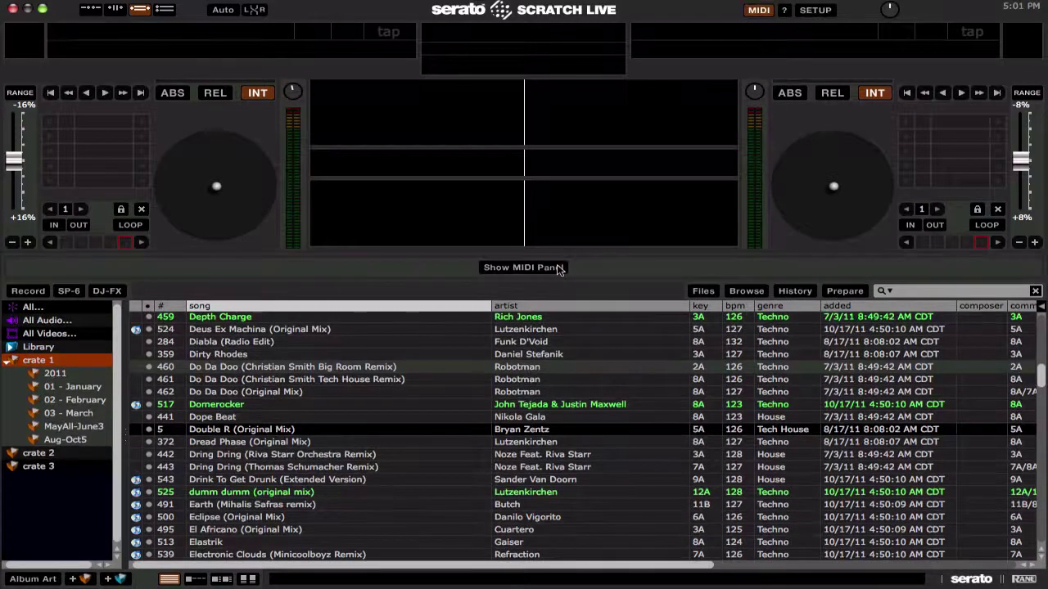
pyautogui.click(558, 268)
pyautogui.press('Left')
pyautogui.press('Left')
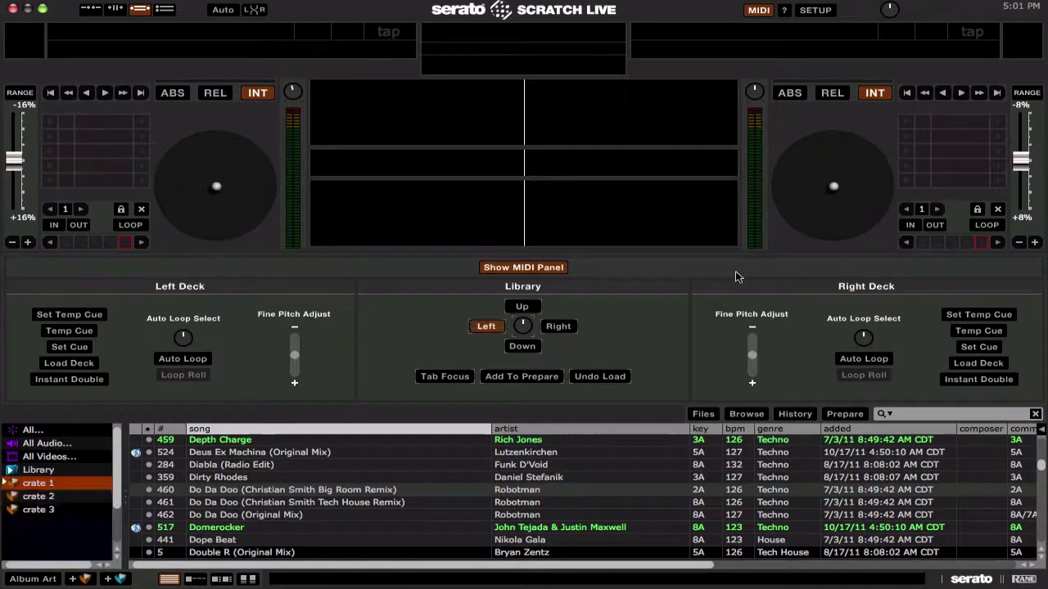
pyautogui.press('Right')
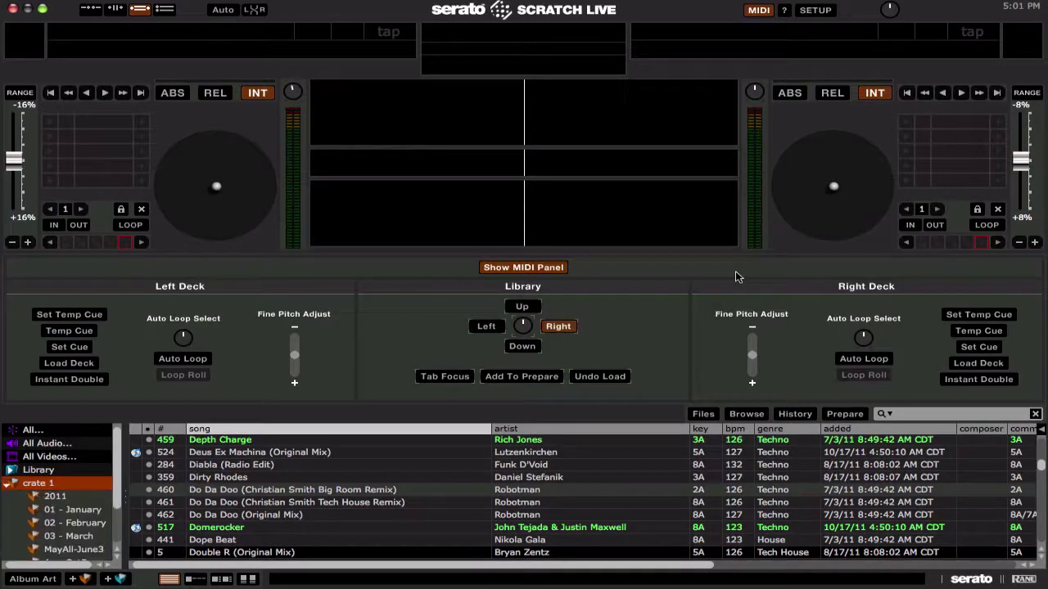
pyautogui.press('Left')
pyautogui.press('Right')
pyautogui.press('Left')
pyautogui.press('Right')
pyautogui.press('Left')
pyautogui.press('Right')
pyautogui.press('Left')
pyautogui.press('Right')
pyautogui.press('Left')
pyautogui.press('Right')
pyautogui.press('Left')
pyautogui.press('Right')
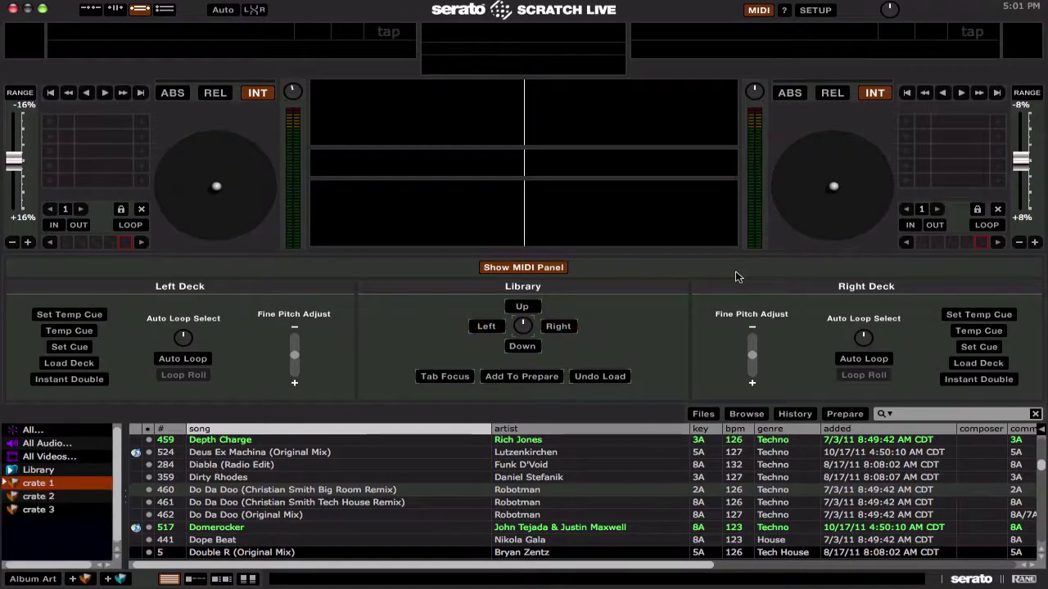
# Return the focus to the track list and test scrolling it sideways to the size and year columns.
pyautogui.press('Left')
pyautogui.press('Up')
pyautogui.press('Down')
pyautogui.press('Right')
pyautogui.press('Left')
pyautogui.press('Right')
pyautogui.press('Left')
pyautogui.press('Right')
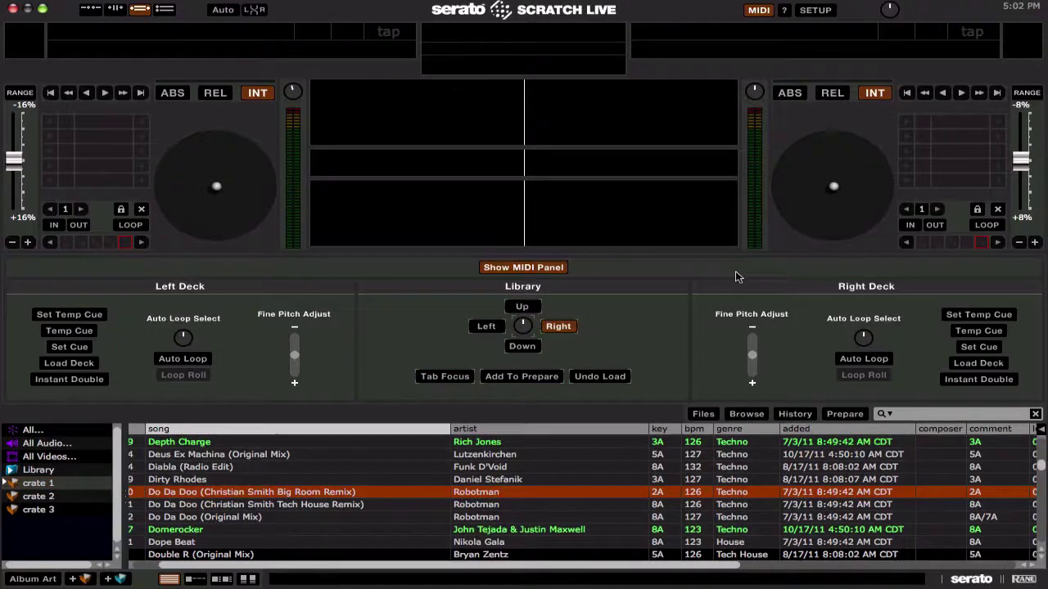
pyautogui.press('Right')
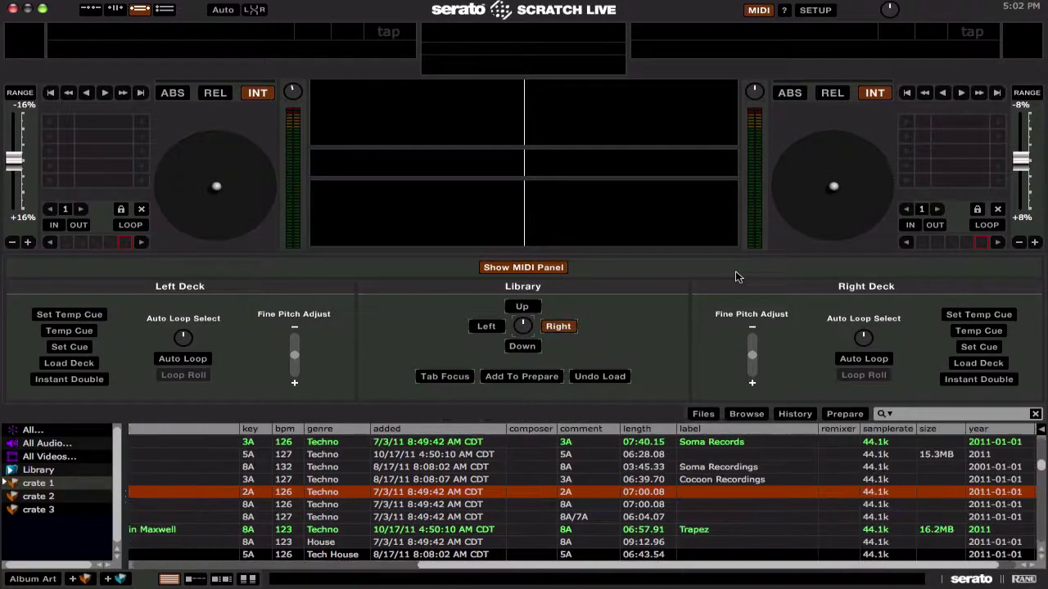
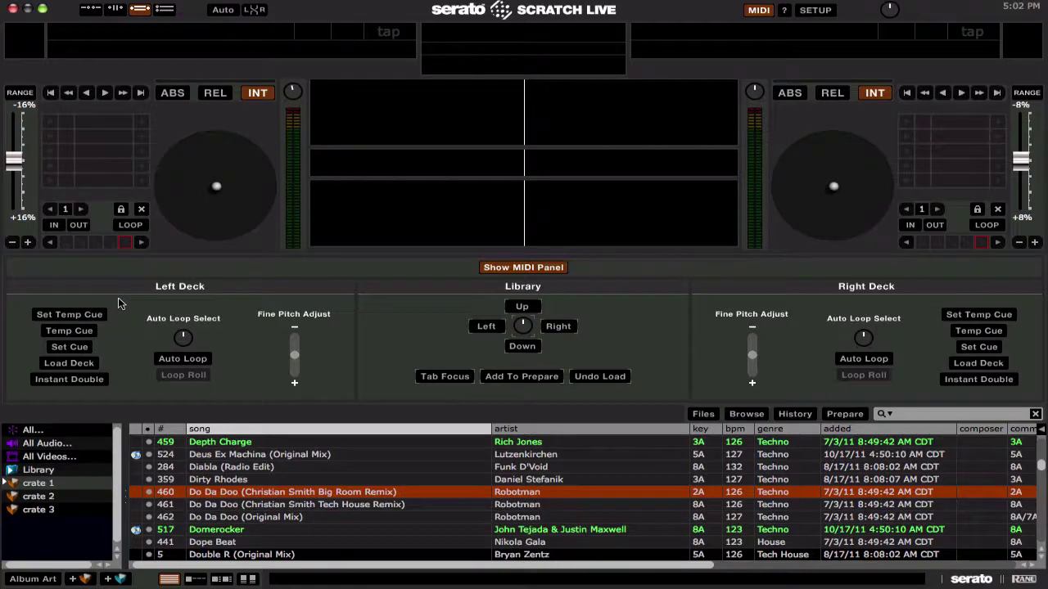
# Test moving the selection through the track list, ending on Domerocker, and load that track onto the left deck.
pyautogui.press('Down')
pyautogui.press('Down')
pyautogui.press('Down')
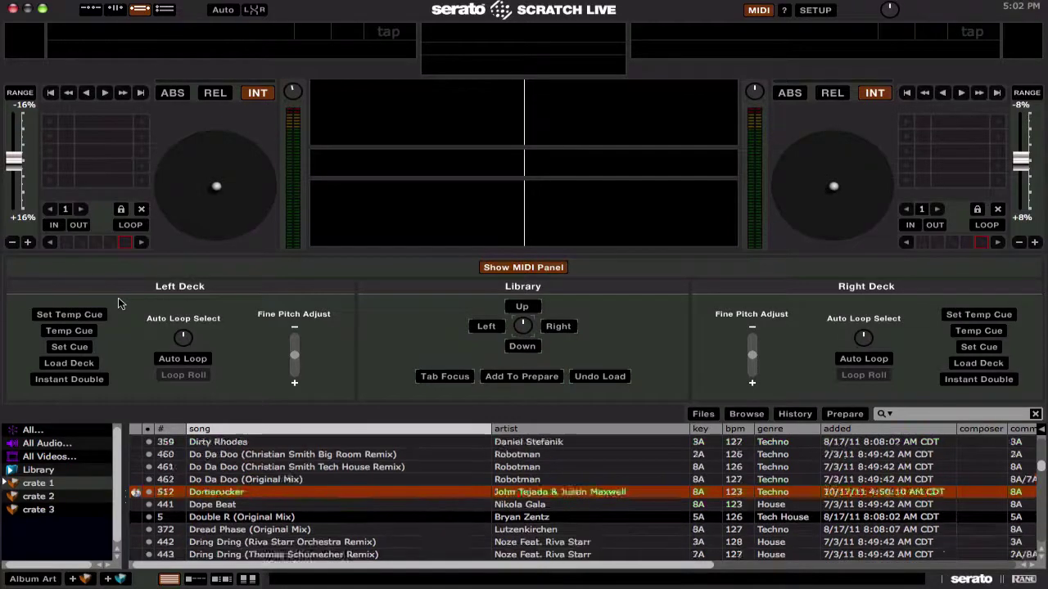
pyautogui.press('Down')
pyautogui.press('Down')
pyautogui.press('Up')
pyautogui.press('Up')
pyautogui.press('Up')
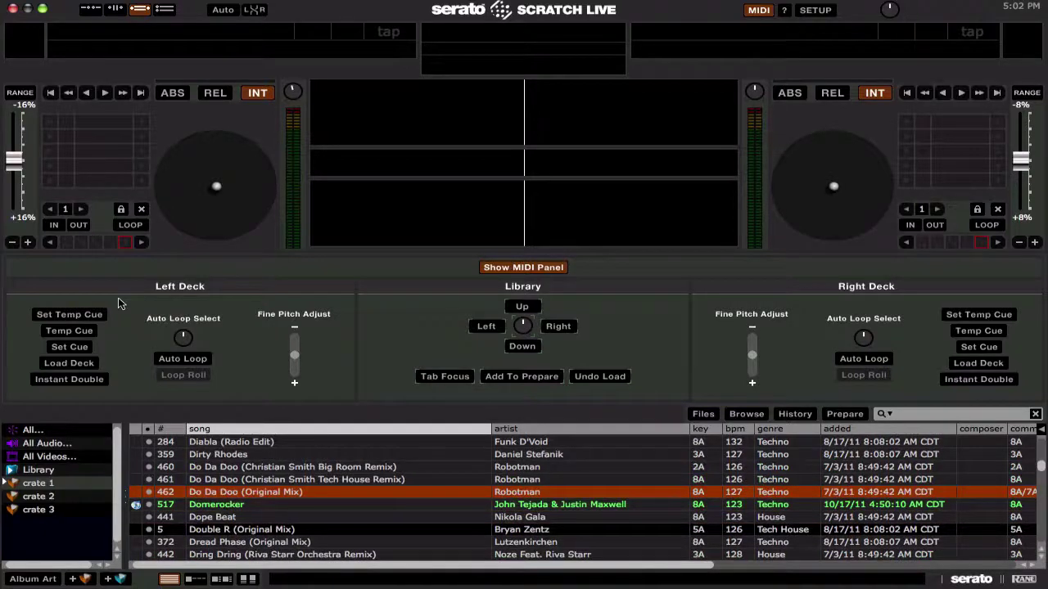
pyautogui.press('Down')
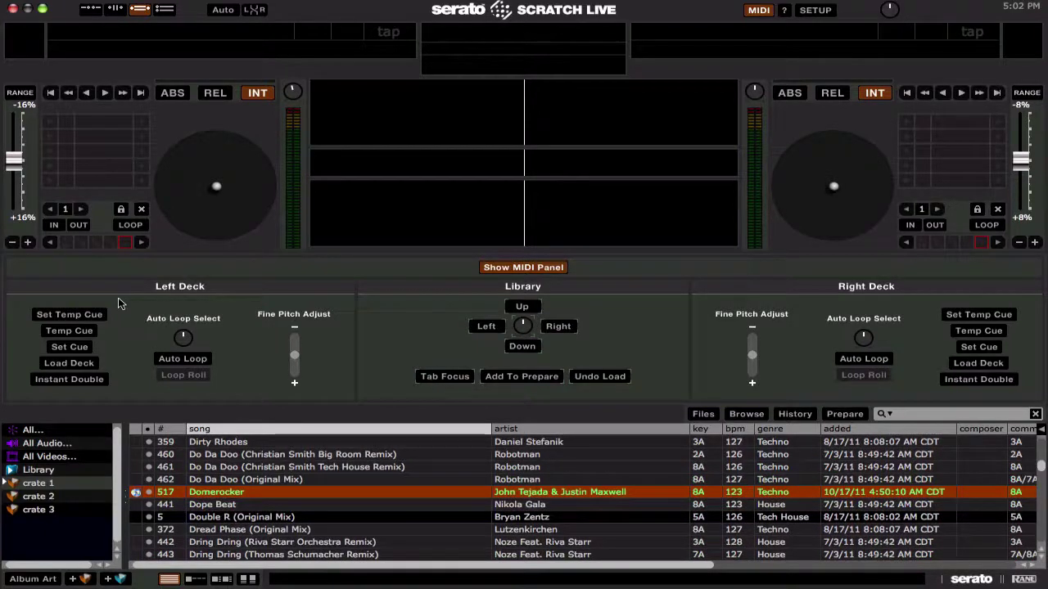
pyautogui.hotkey('shift', 'Left')
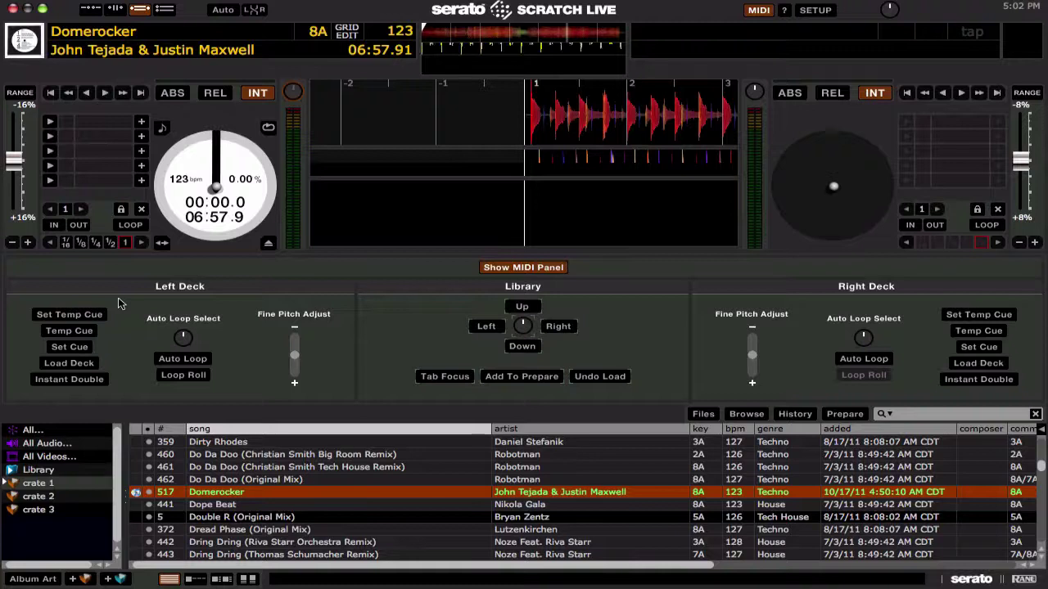
# Assign the left deck's Set Temp Cue, Temp Cue (channel 4, note 23), Set Cue, Load Deck and Instant Double to MIDI buttons.
pyautogui.moveTo(96, 313)
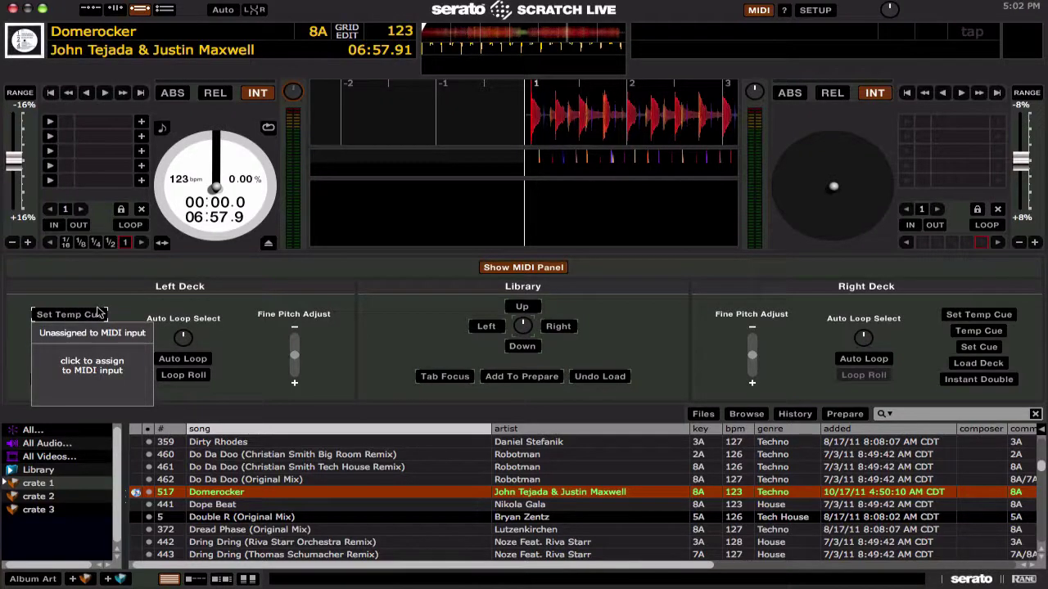
pyautogui.click(96, 313)
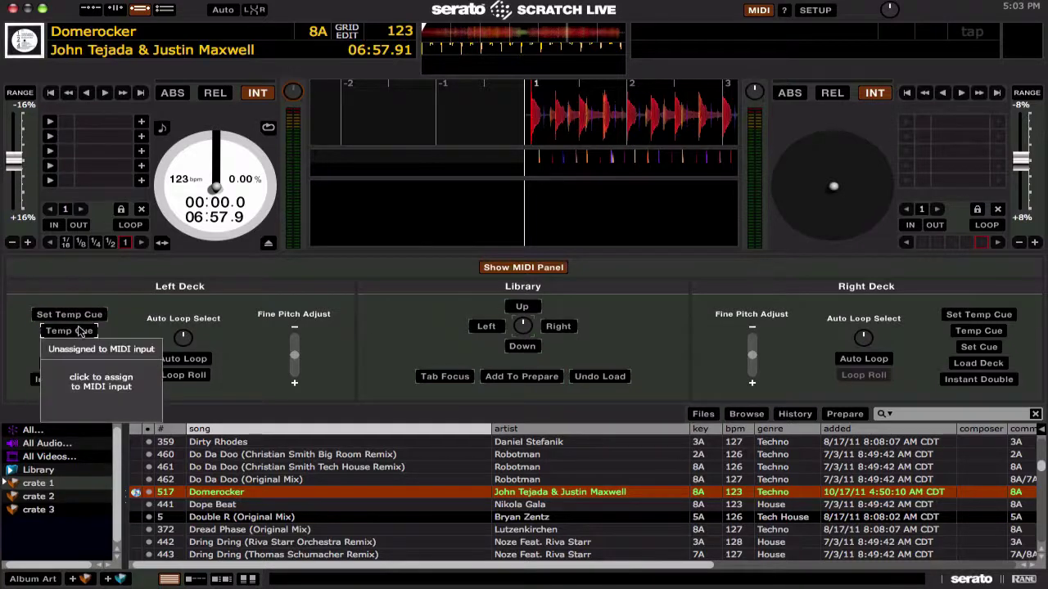
pyautogui.click(77, 331)
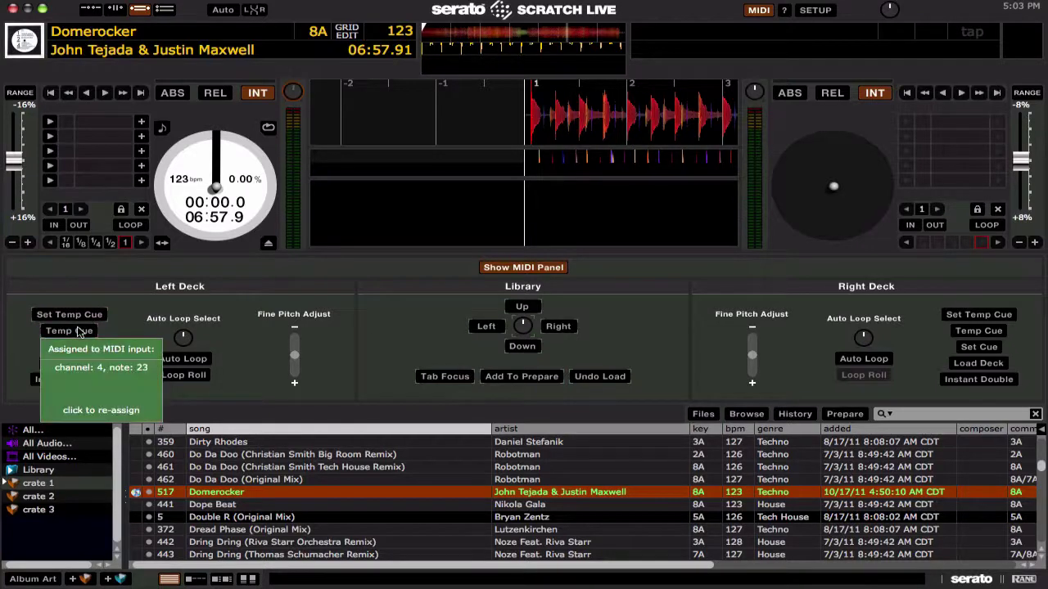
pyautogui.click(73, 348)
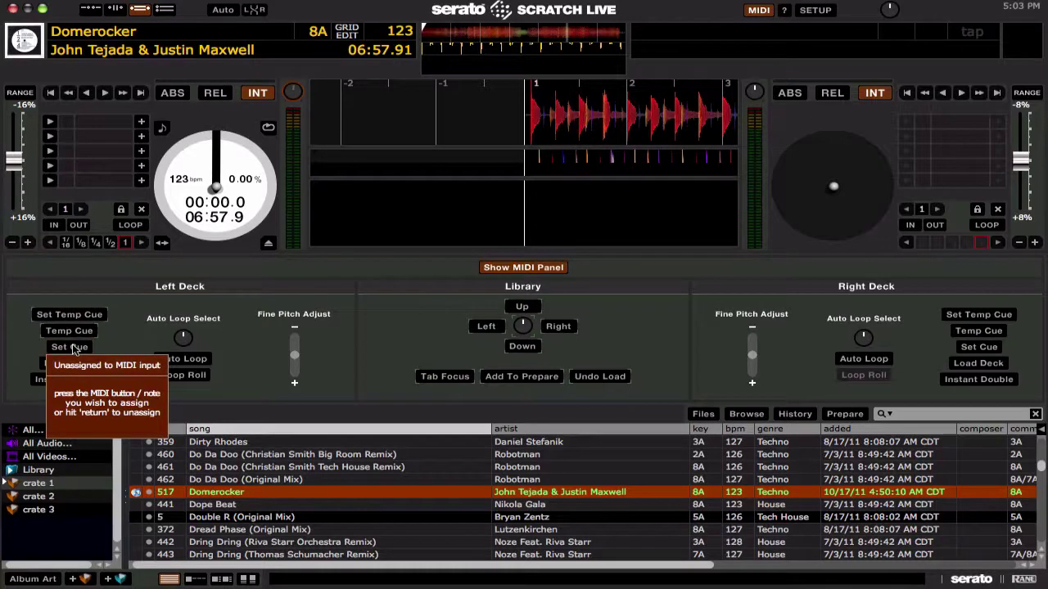
pyautogui.click(66, 366)
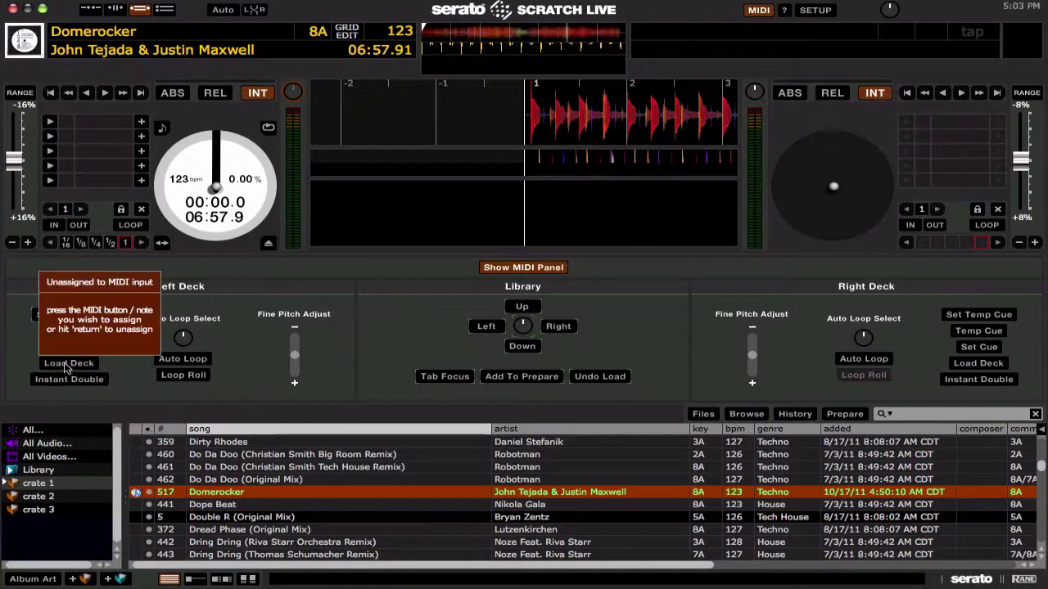
pyautogui.click(64, 380)
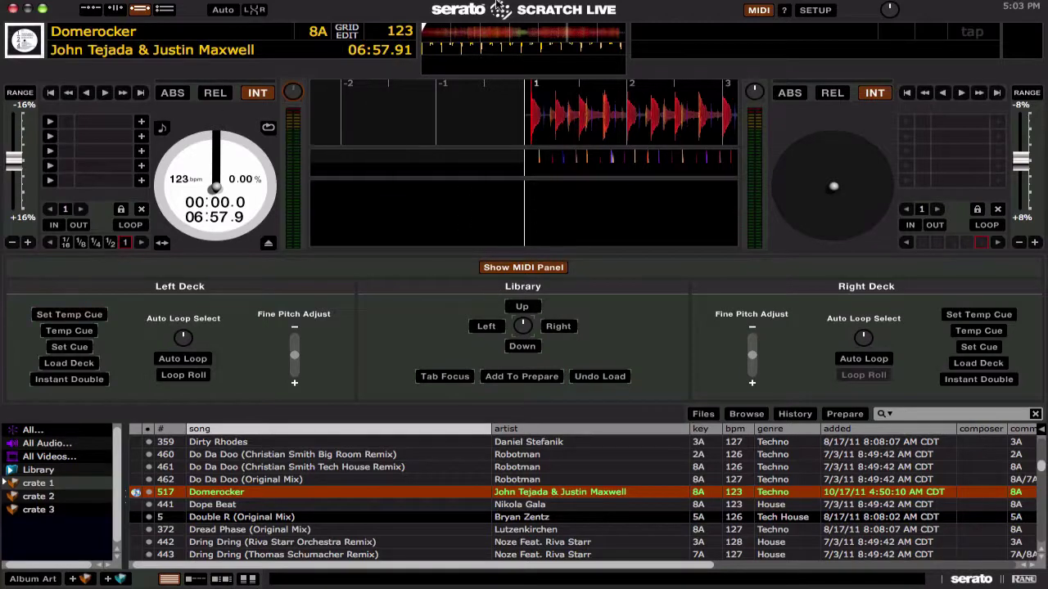
# With MIDI assignment off, play Domerocker briefly on the left deck and line the playhead up with the start of bar 5.
pyautogui.click(754, 10)
pyautogui.click(104, 92)
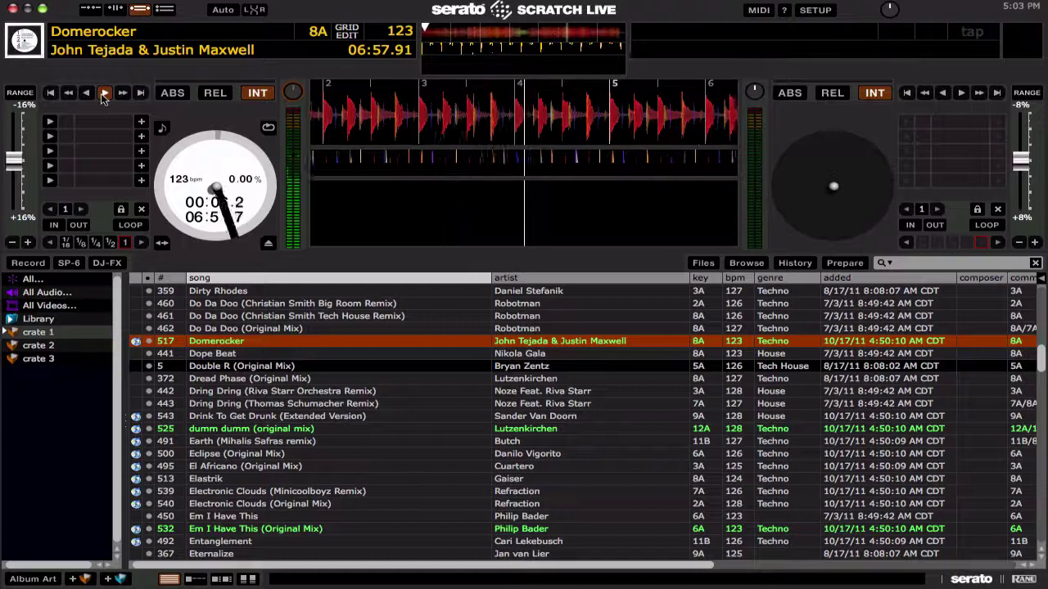
pyautogui.click(104, 94)
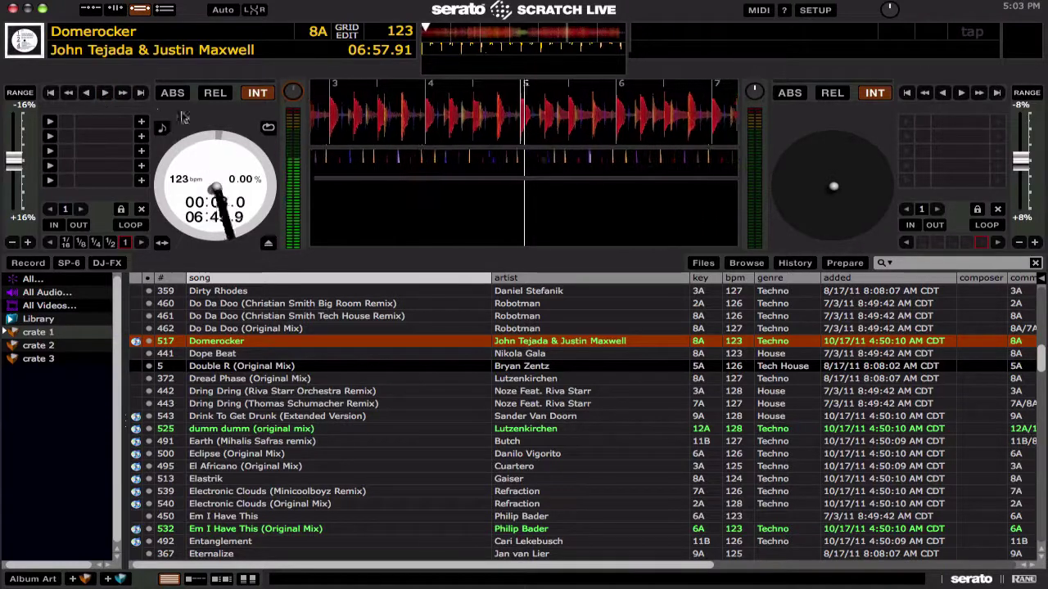
pyautogui.moveTo(491, 115); pyautogui.dragTo(573, 114)
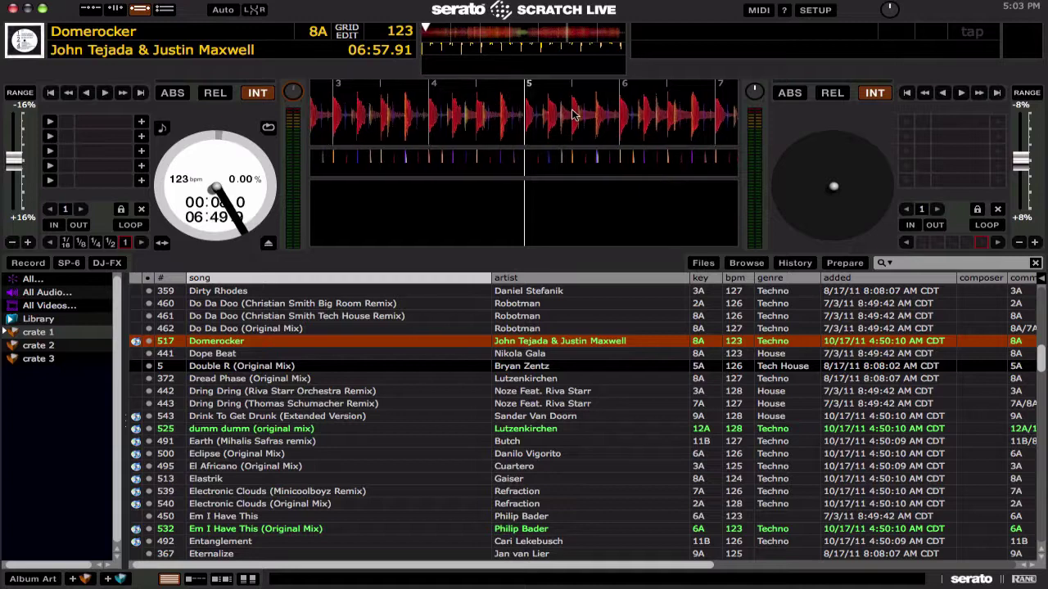
# Set a temporary cue at bar 5 on the left deck and test jumping back to it repeatedly from further into the track.
pyautogui.press('i')
pyautogui.moveTo(550, 123); pyautogui.dragTo(503, 105)
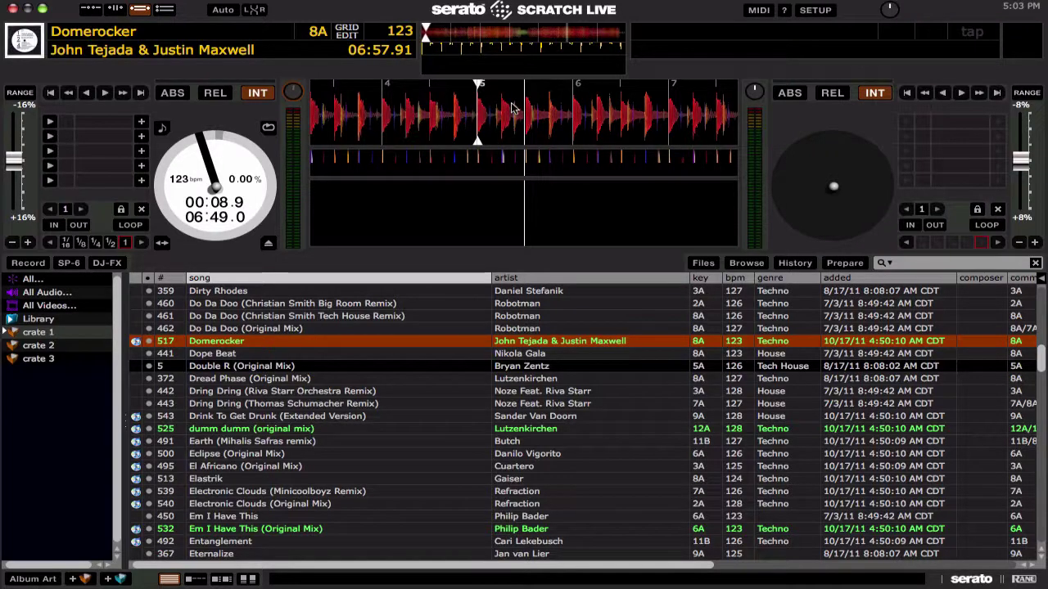
pyautogui.press('w')
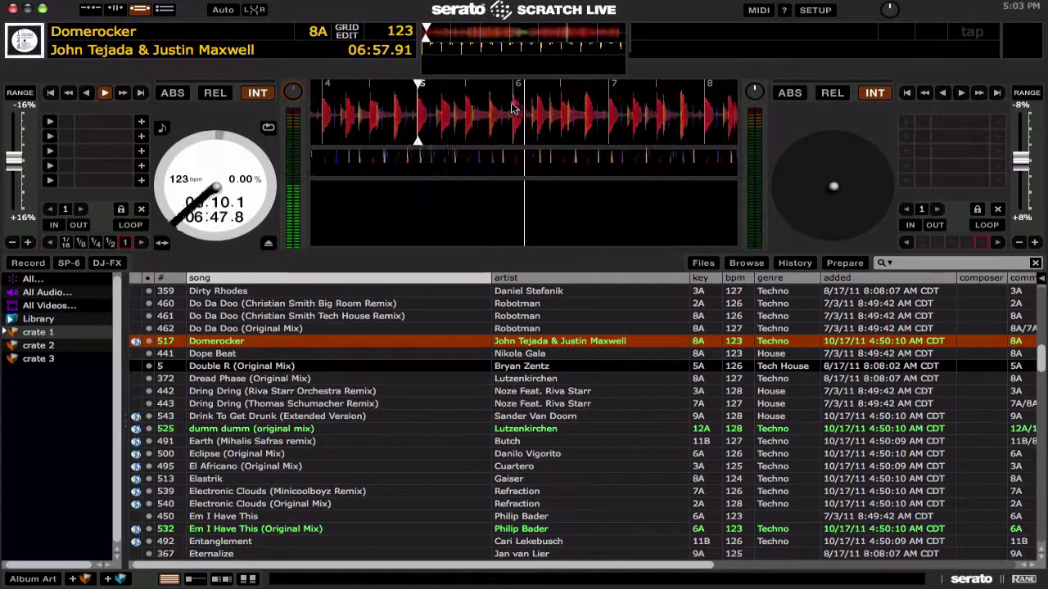
pyautogui.press('i')
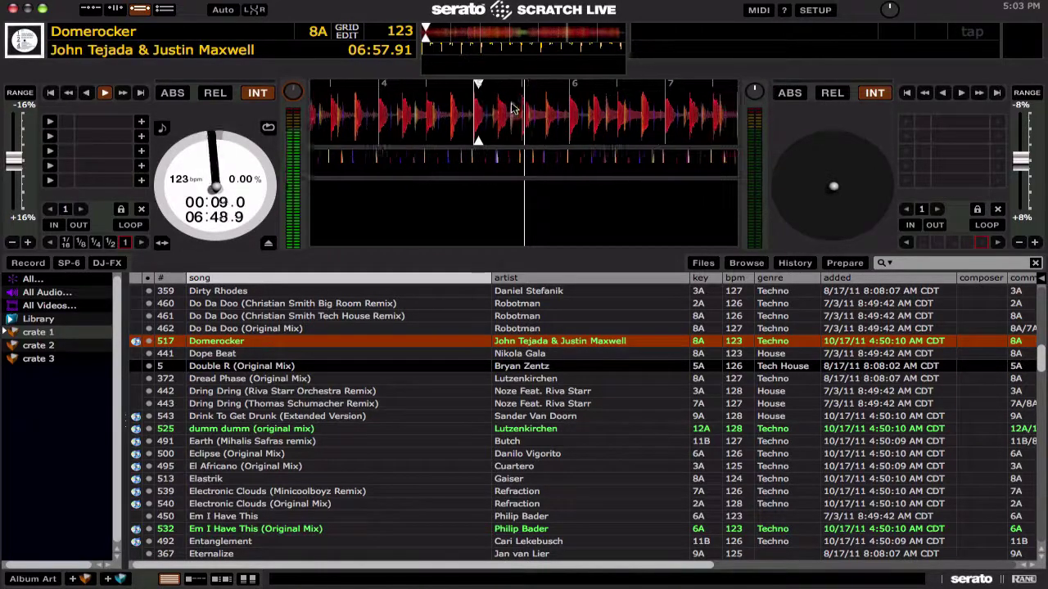
pyautogui.press('i')
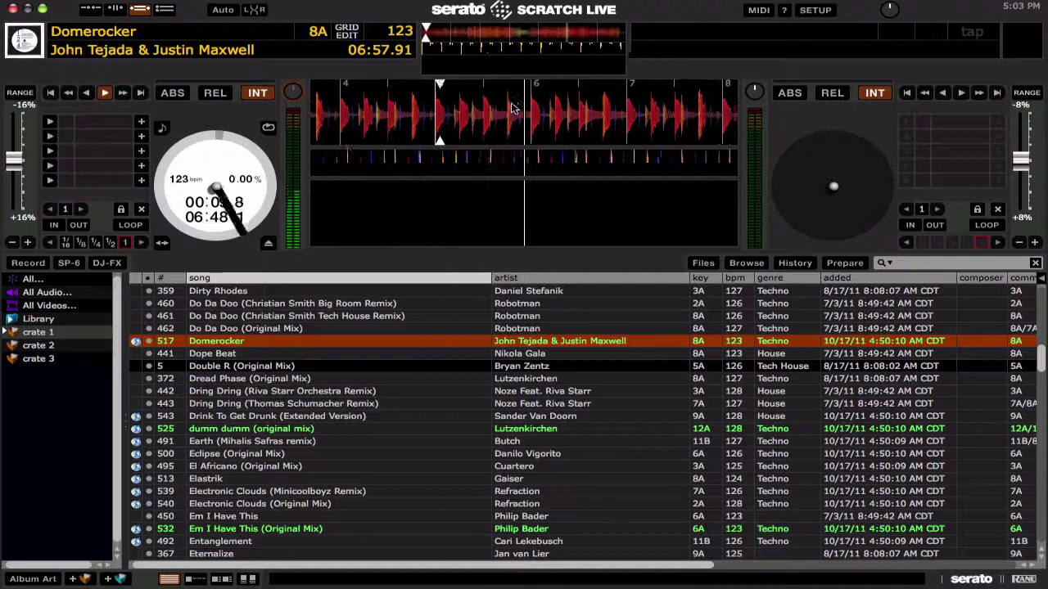
pyautogui.press('i')
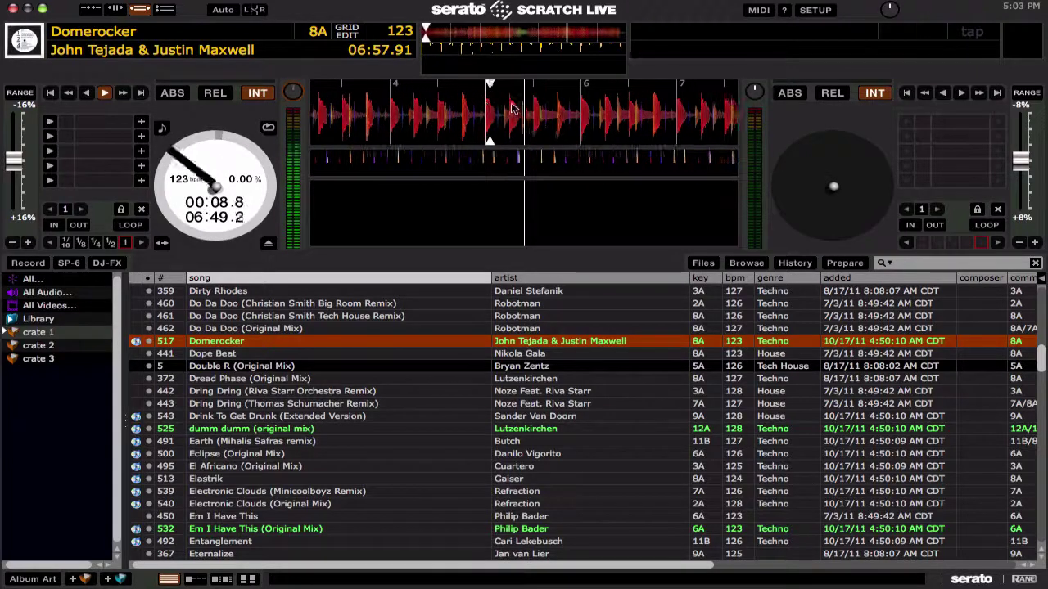
pyautogui.press('i')
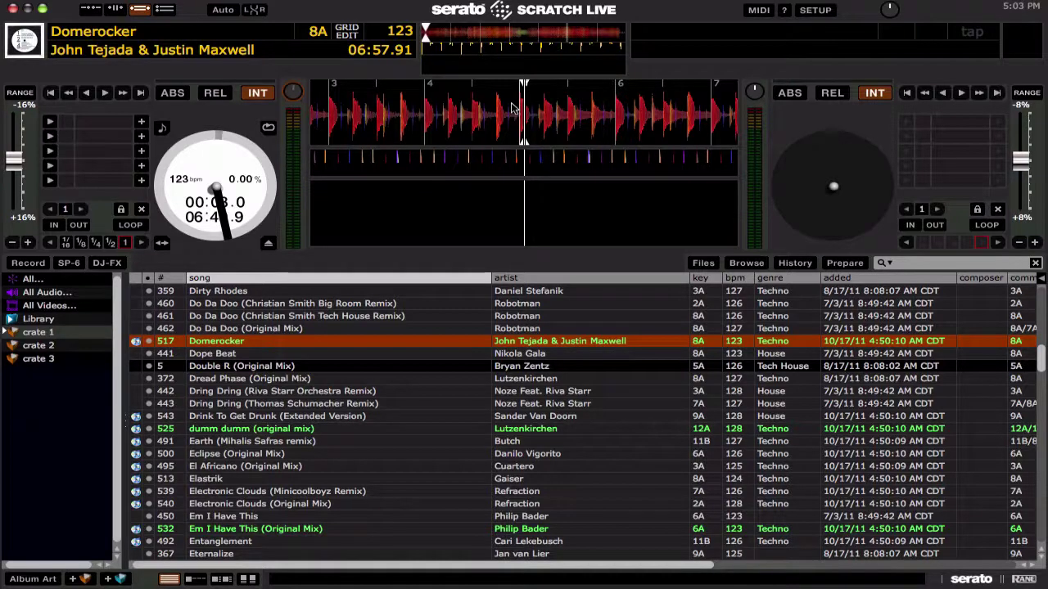
# Turn MIDI assignment back on and reveal the extra MIDI controls.
pyautogui.click(760, 12)
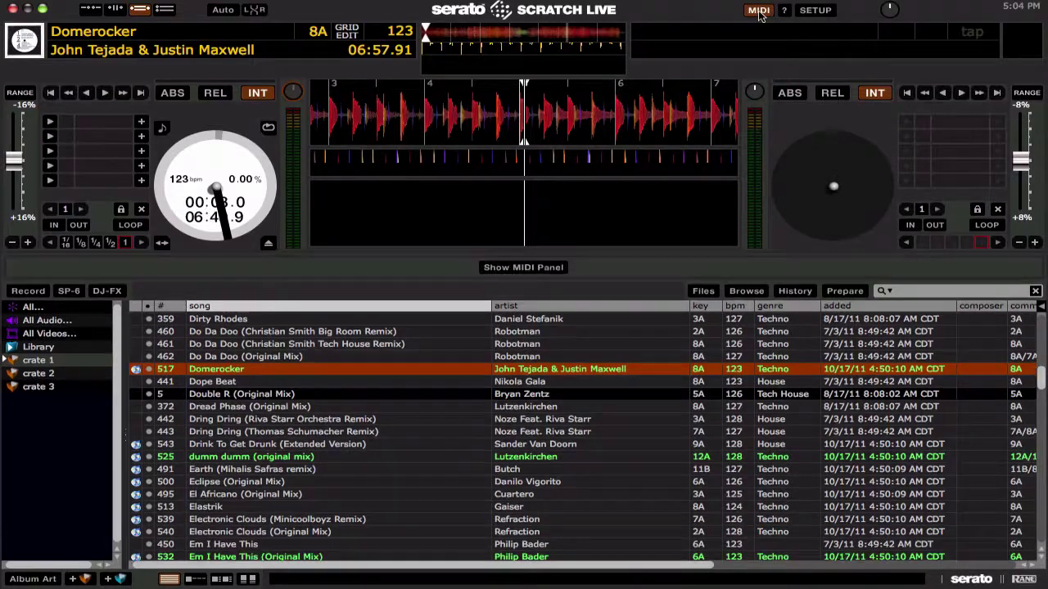
pyautogui.click(524, 267)
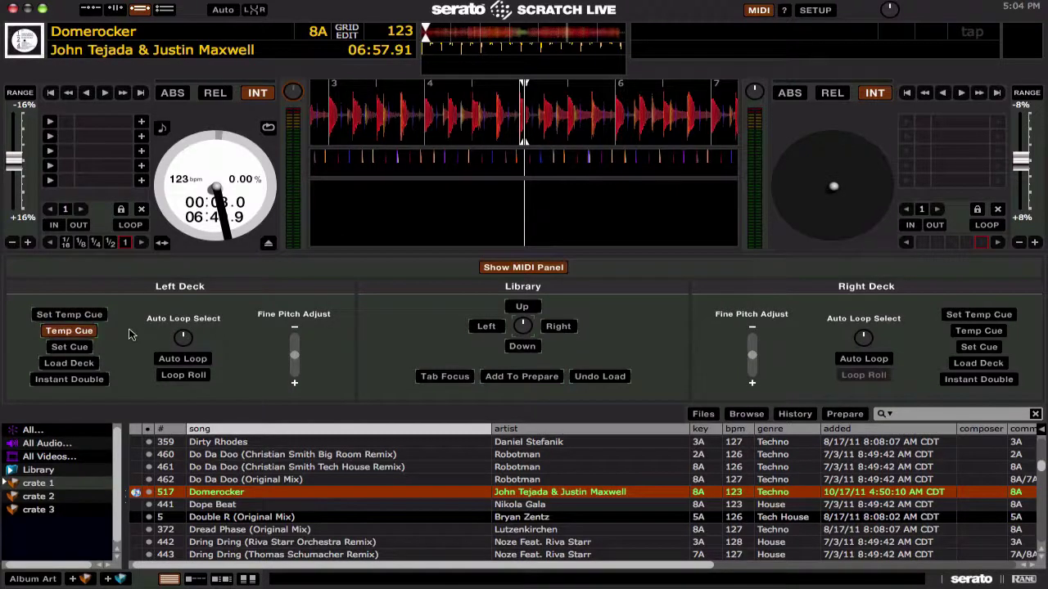
pyautogui.moveTo(86, 350)
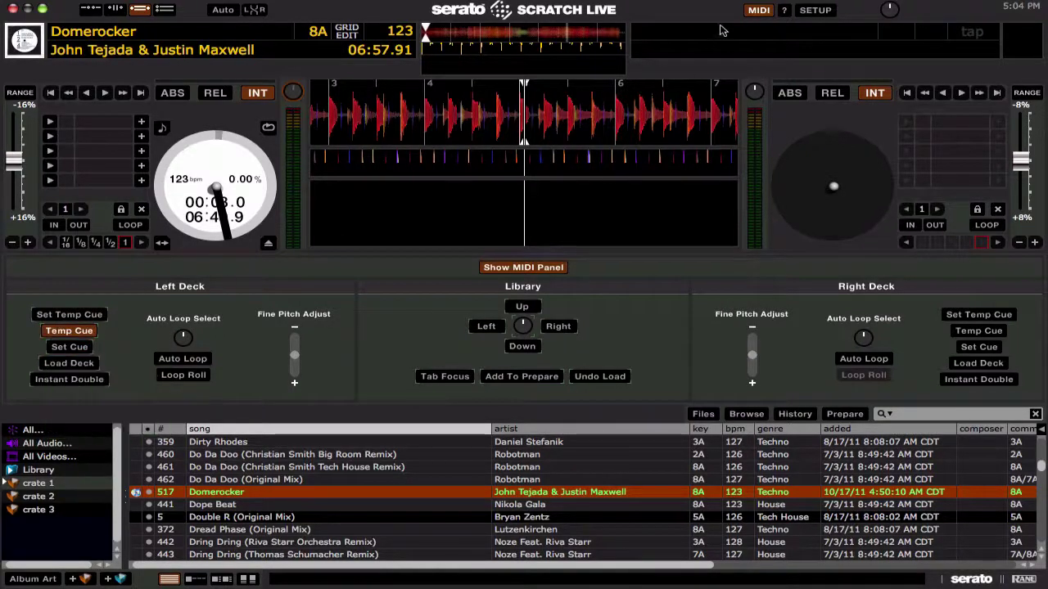
# With MIDI assignment off, play Domerocker on the left deck and set cue points 1 to 5 along the track.
pyautogui.click(757, 11)
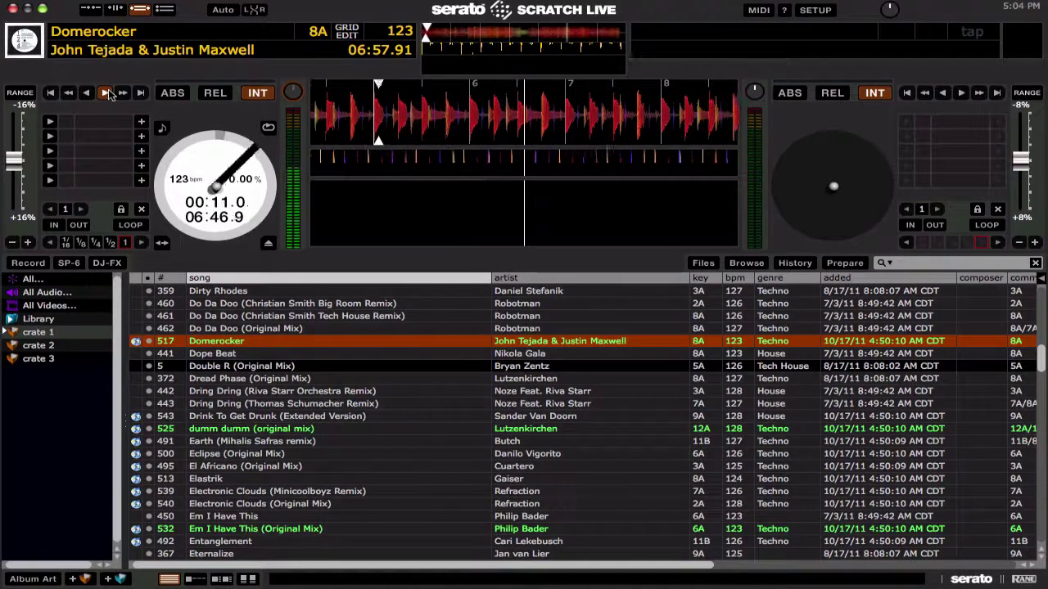
pyautogui.press('1')
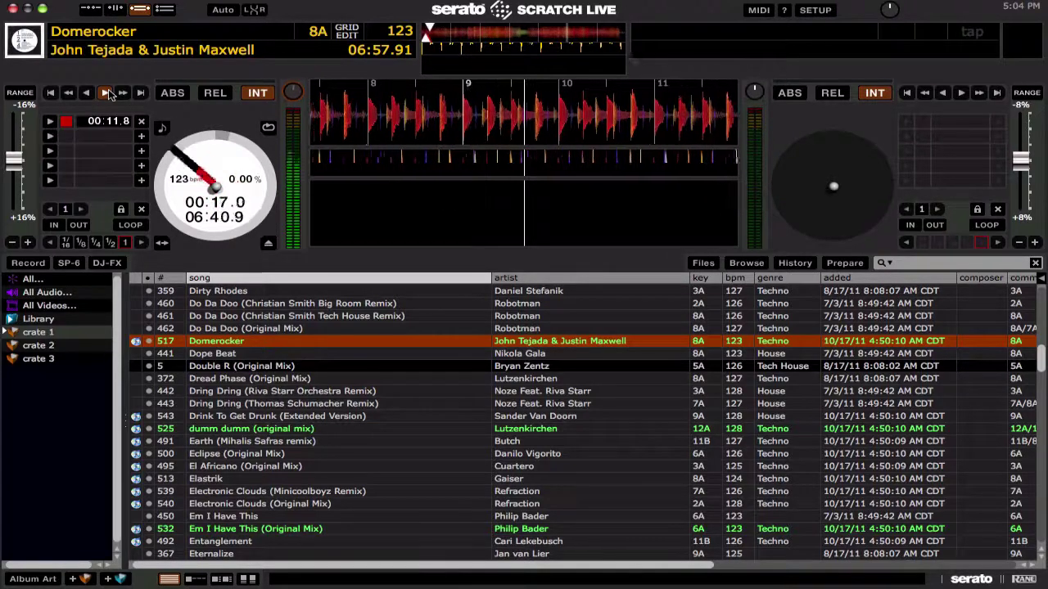
pyautogui.press('2')
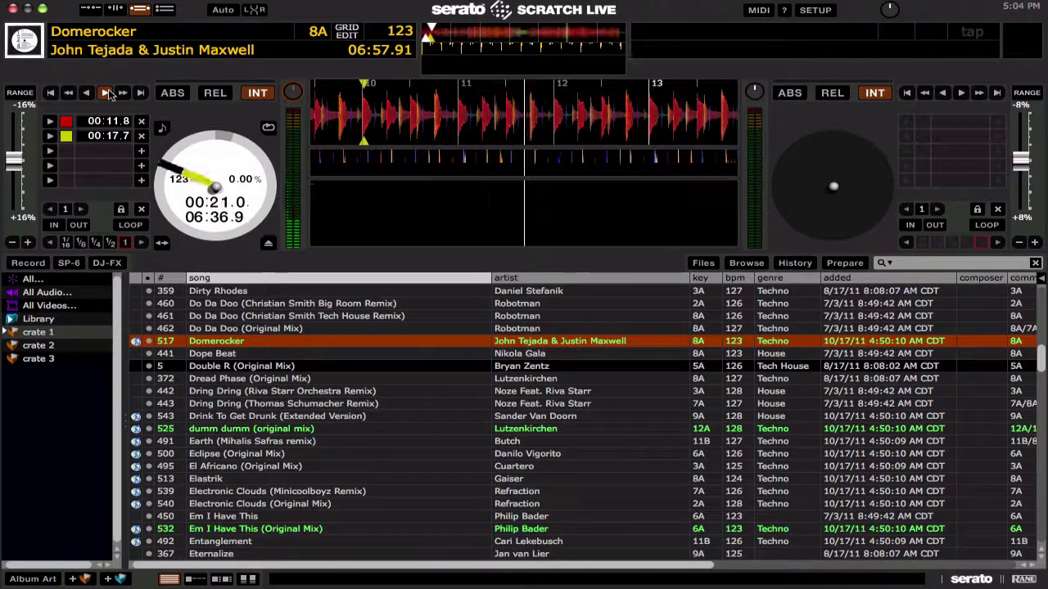
pyautogui.press('3')
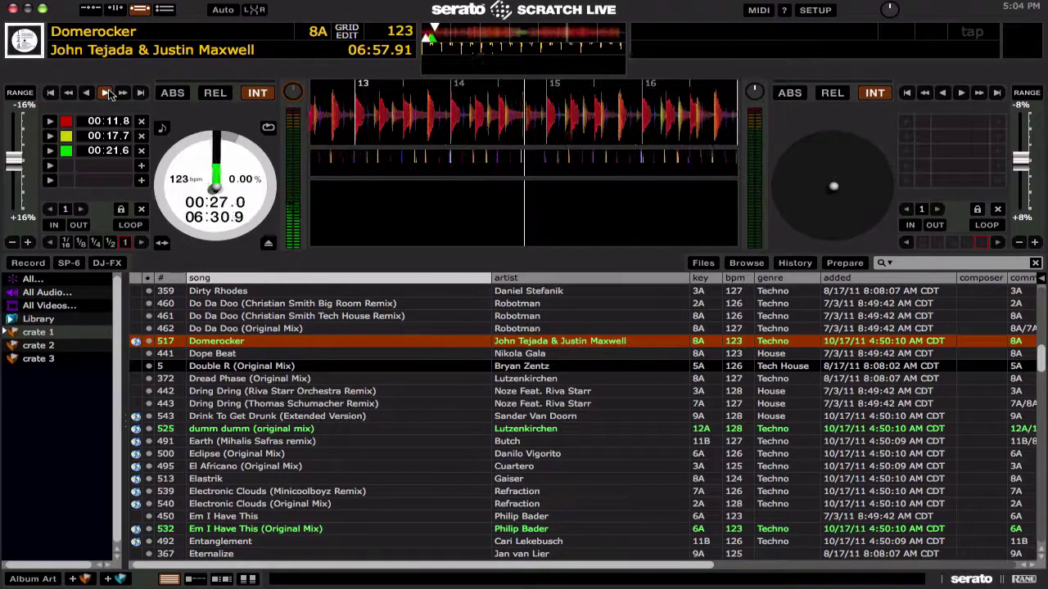
pyautogui.press('4')
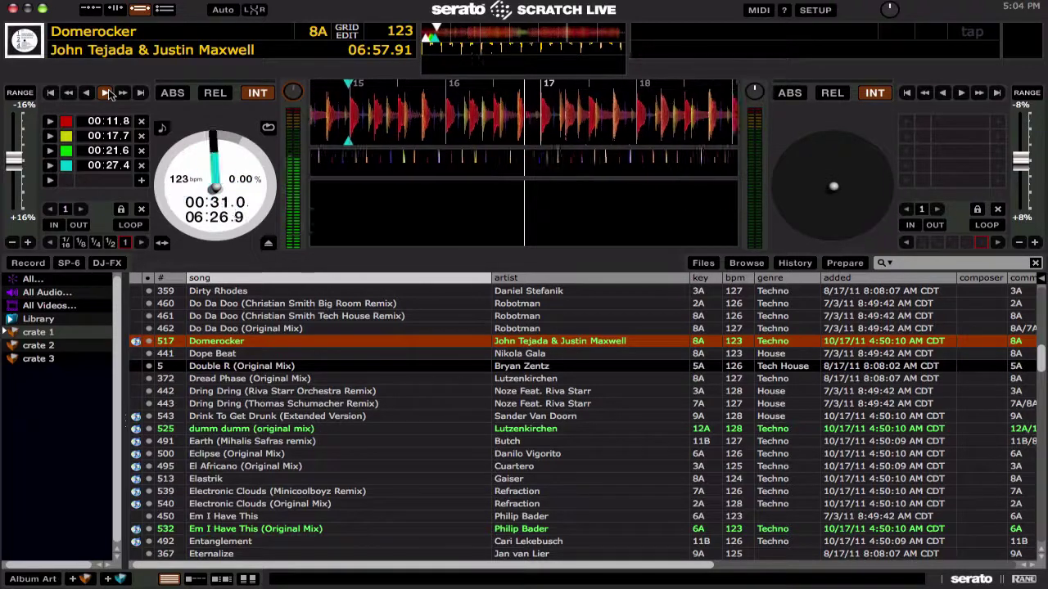
pyautogui.press('5')
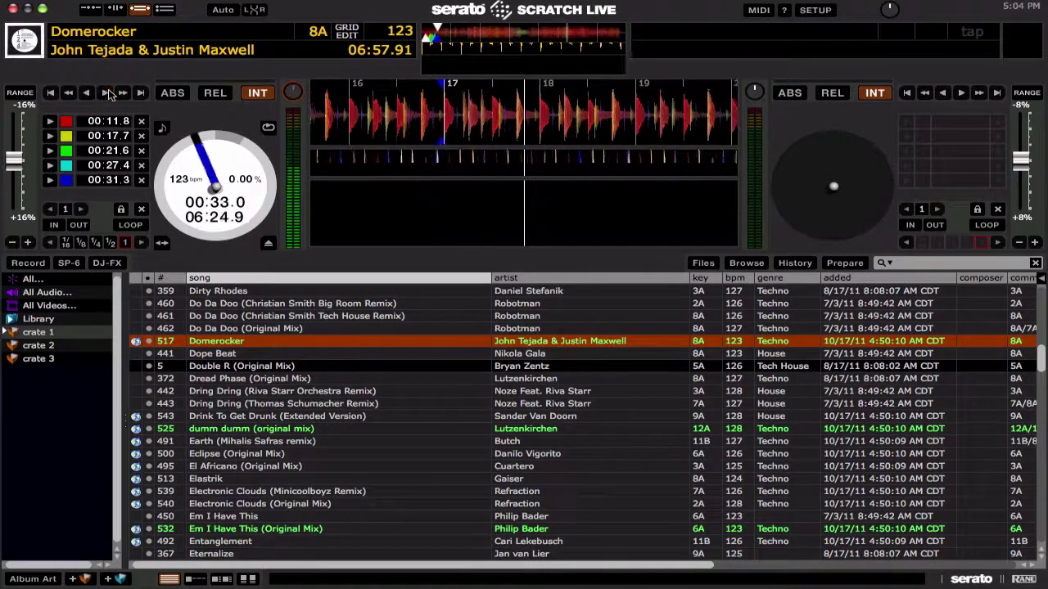
pyautogui.press('5')
# With MIDI assignment off, load Drink To Get Drunk, Em I Have This and For the Funky onto the left deck one after another.
pyautogui.click(758, 10)
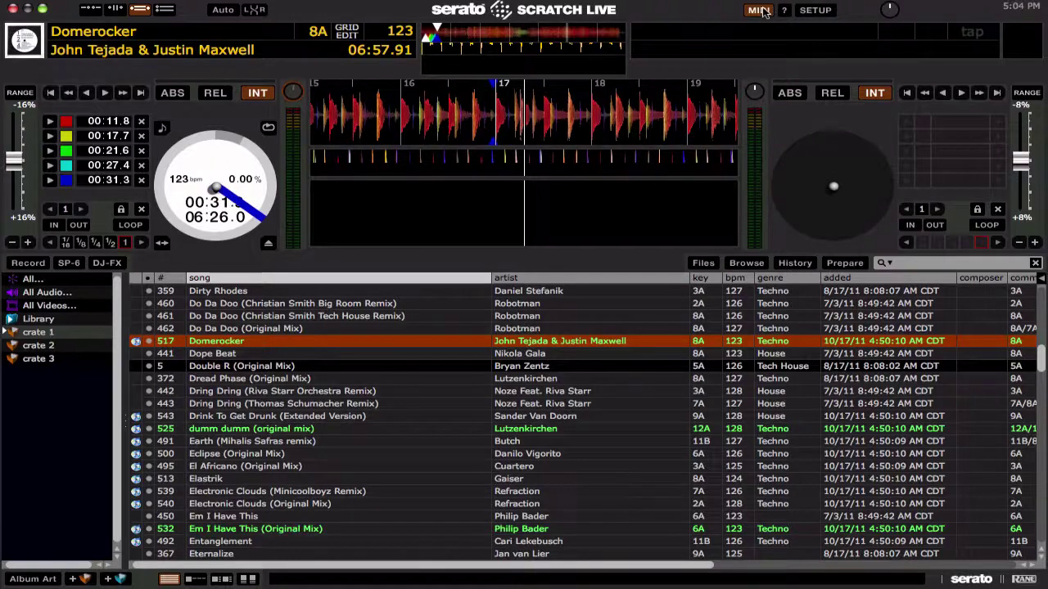
pyautogui.click(539, 268)
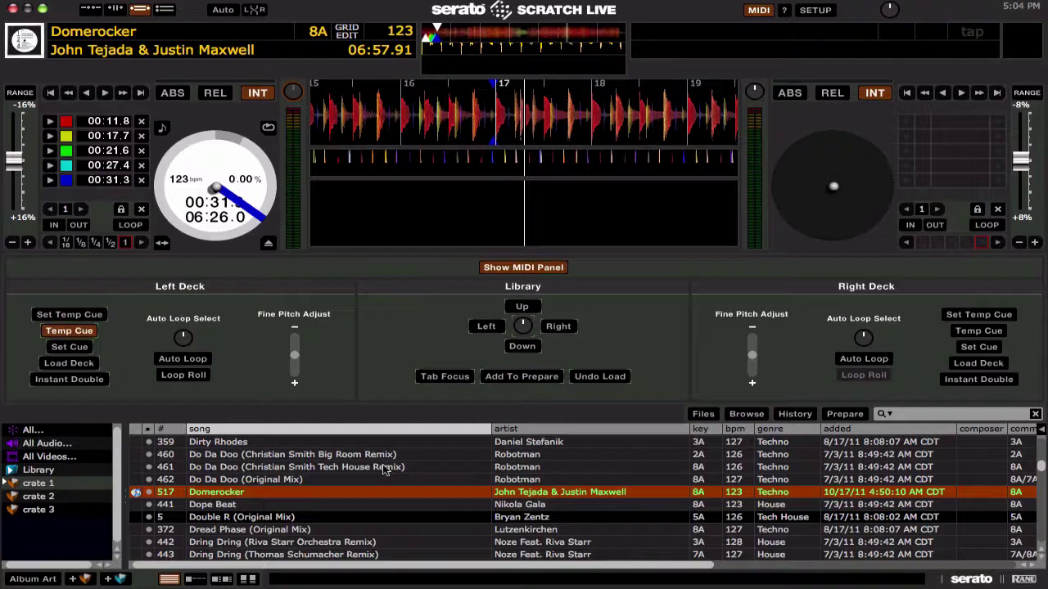
pyautogui.click(758, 10)
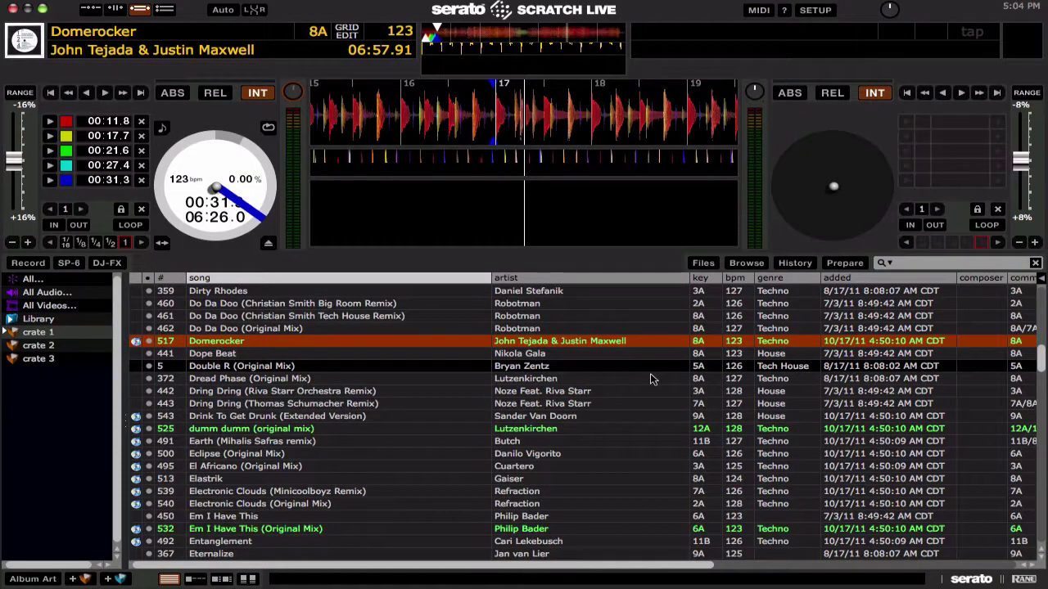
pyautogui.click(610, 417)
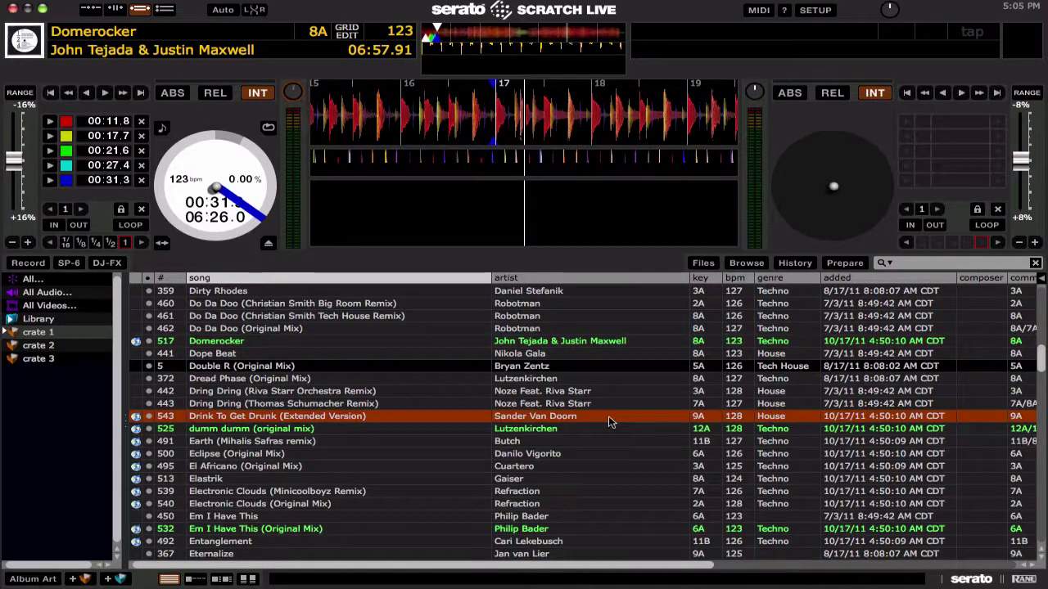
pyautogui.hotkey('shift', 'Left')
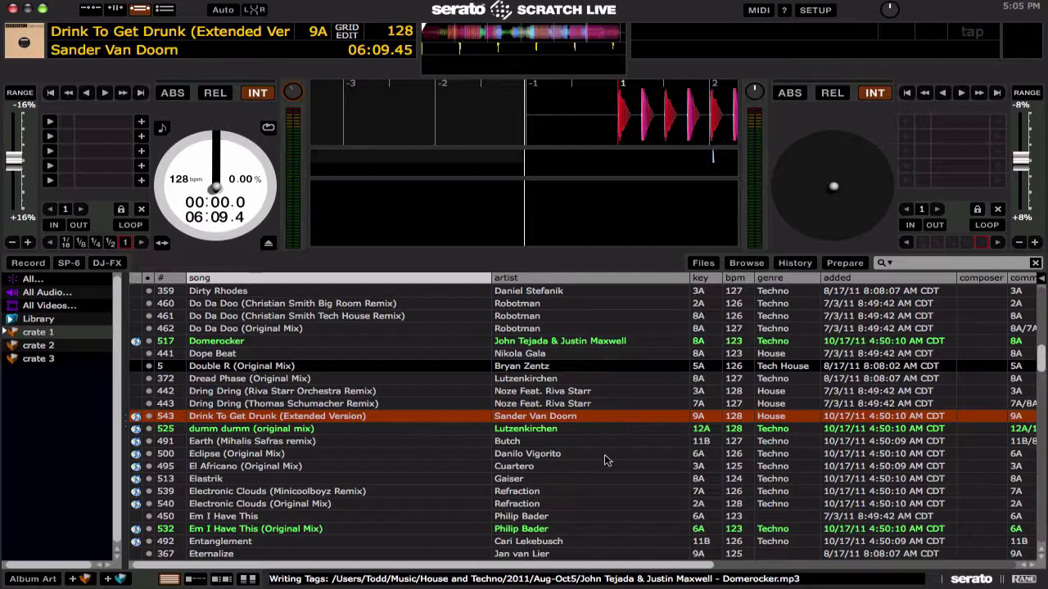
pyautogui.scroll(-5, 606, 460)
pyautogui.click(604, 456)
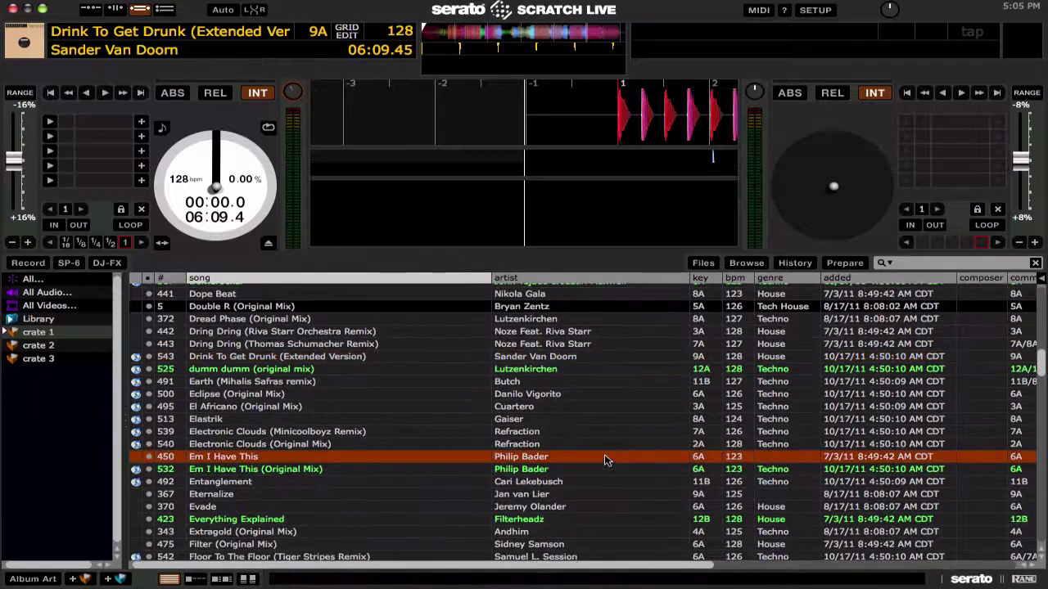
pyautogui.hotkey('shift', 'Left')
pyautogui.scroll(-3, 604, 459)
pyautogui.scroll(-7, 604, 459)
pyautogui.click(606, 455)
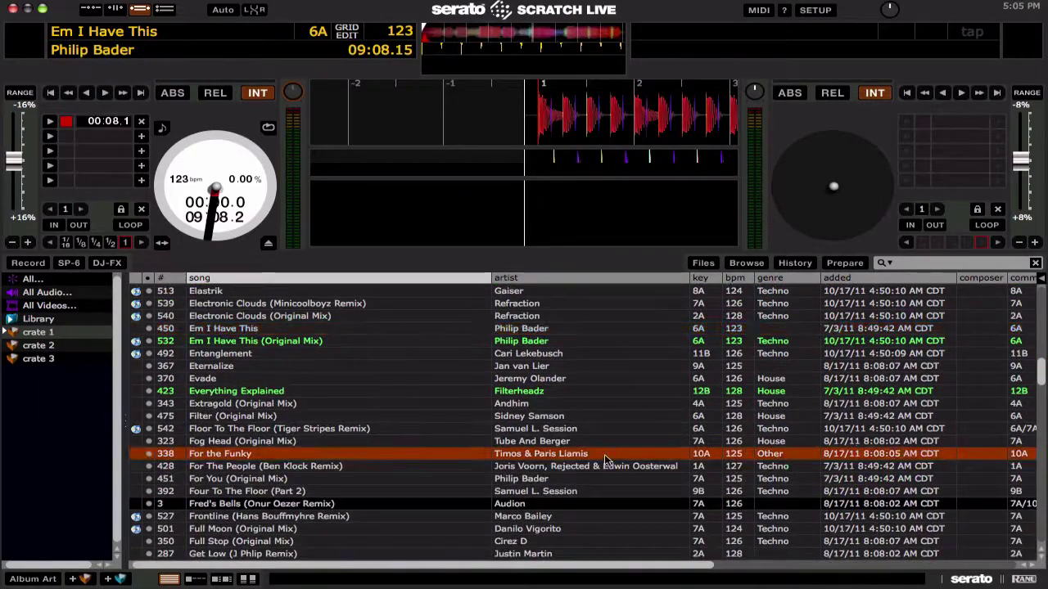
pyautogui.hotkey('shift', 'Left')
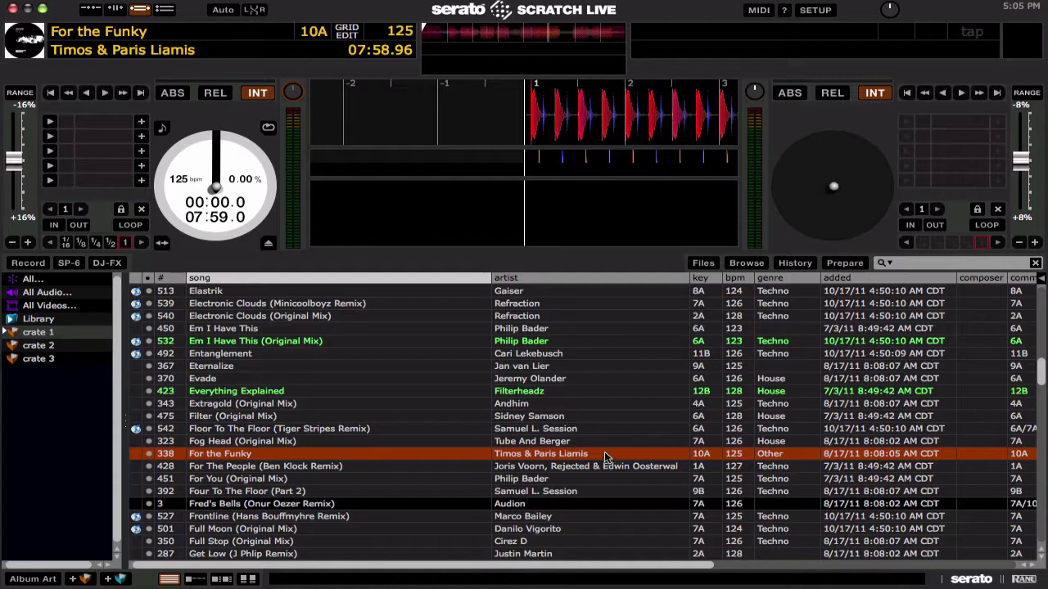
# Turn MIDI assignment on, play For the Funky on the left deck and instant-double it onto the right deck.
pyautogui.click(765, 14)
pyautogui.click(510, 274)
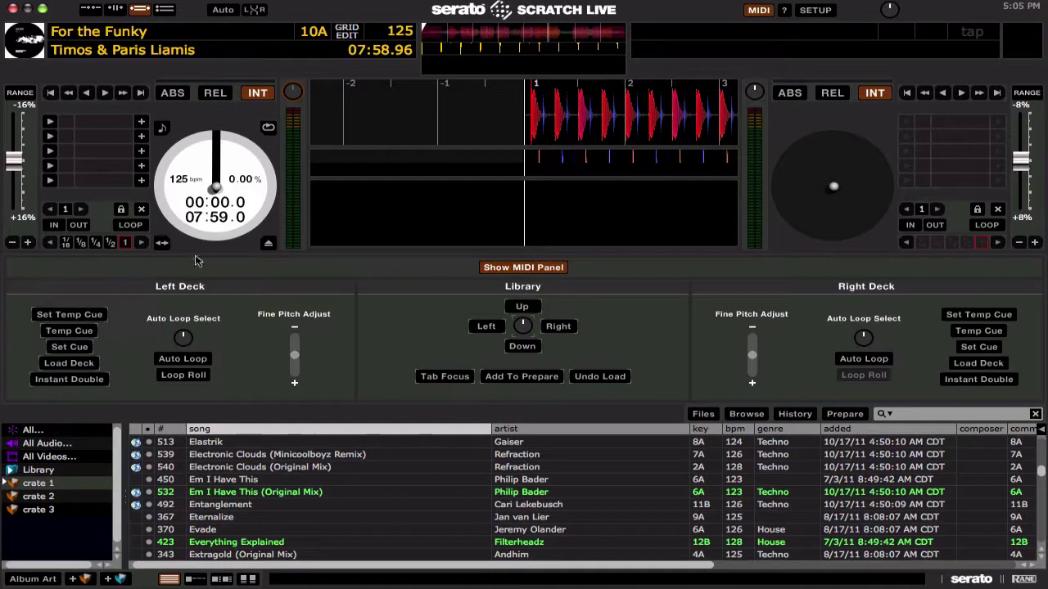
pyautogui.press('w')
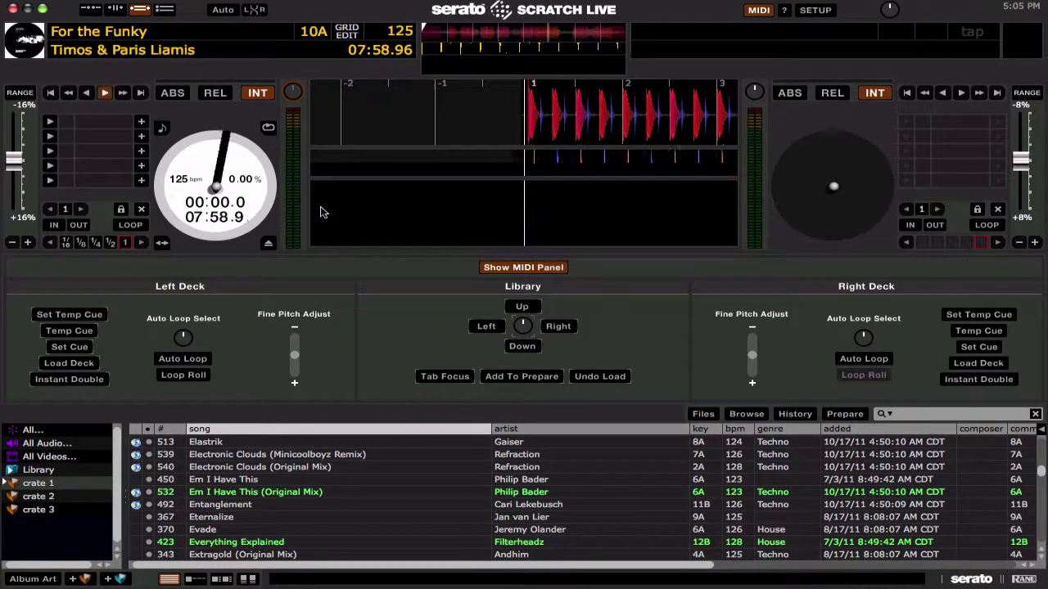
pyautogui.click(524, 267)
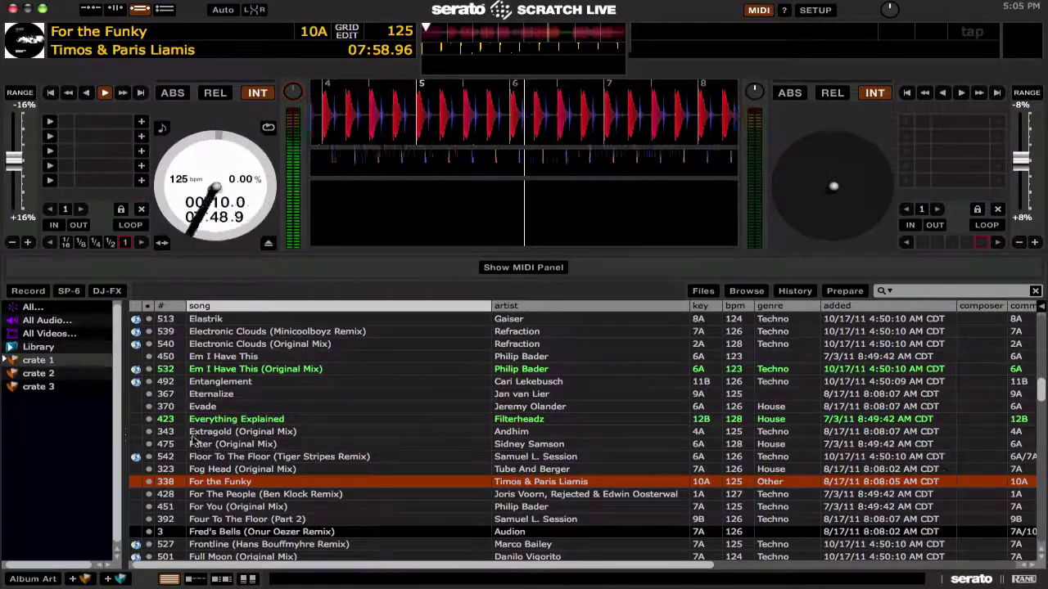
pyautogui.scroll(-5, 192, 445)
pyautogui.scroll(1, 192, 445)
pyautogui.hotkey('shift', 'Right')
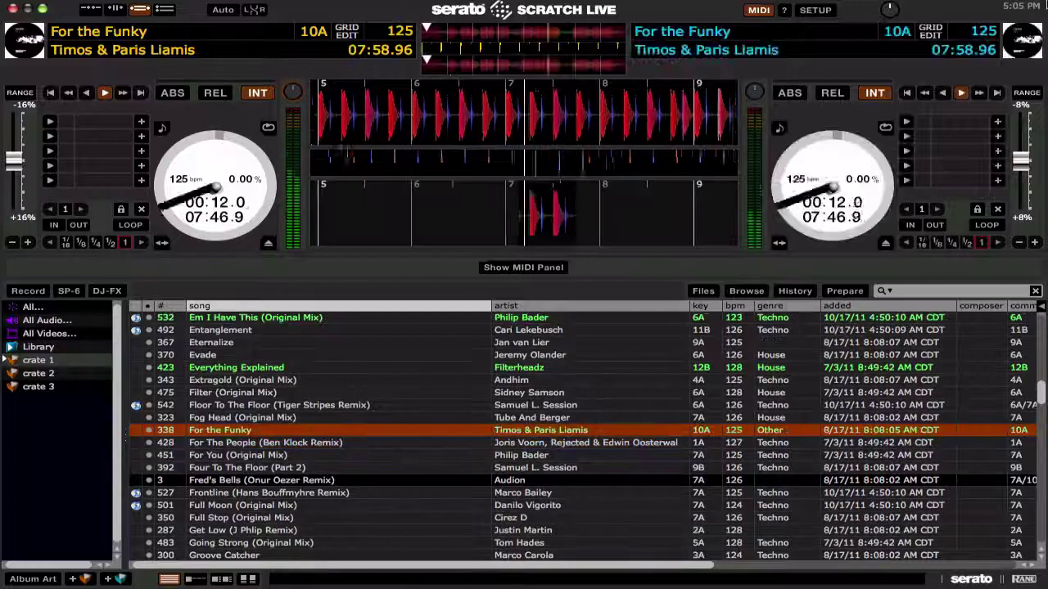
# Move down the library to Four To The Floor (Part 2) and load it onto the right deck.
pyautogui.press('Down')
pyautogui.press('Down')
pyautogui.press('Down')
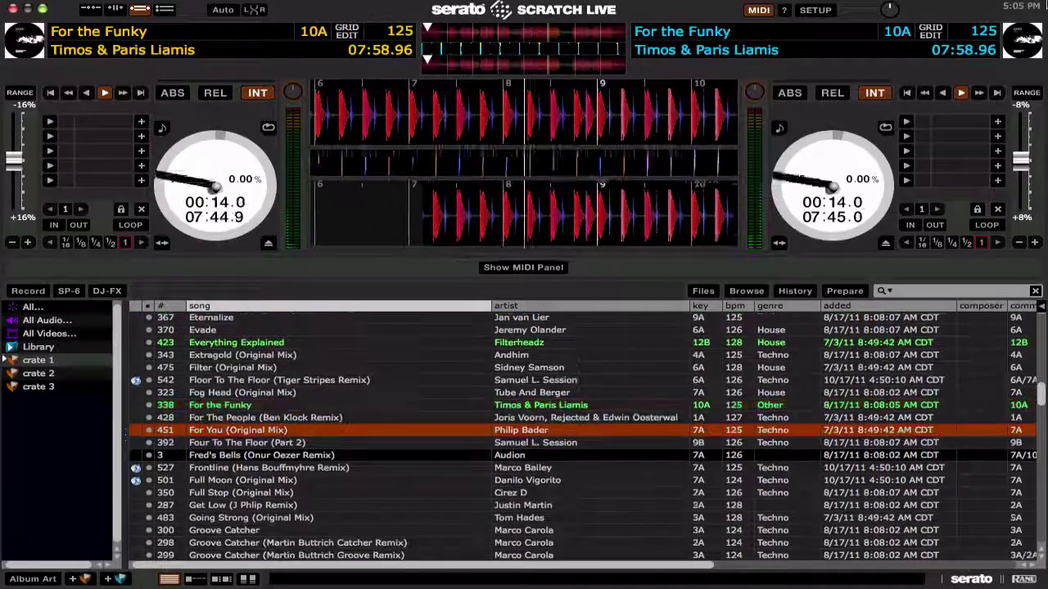
pyautogui.hotkey('shift', 'Right')
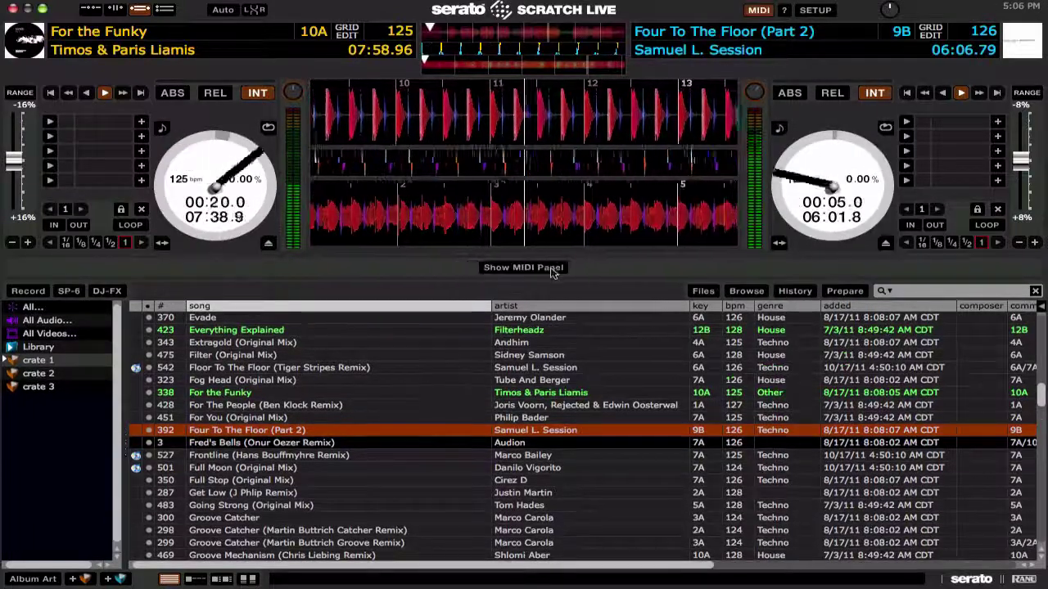
# Reveal the extra MIDI controls and instant-double Four To The Floor (Part 2) from the right deck onto the left deck.
pyautogui.click(552, 269)
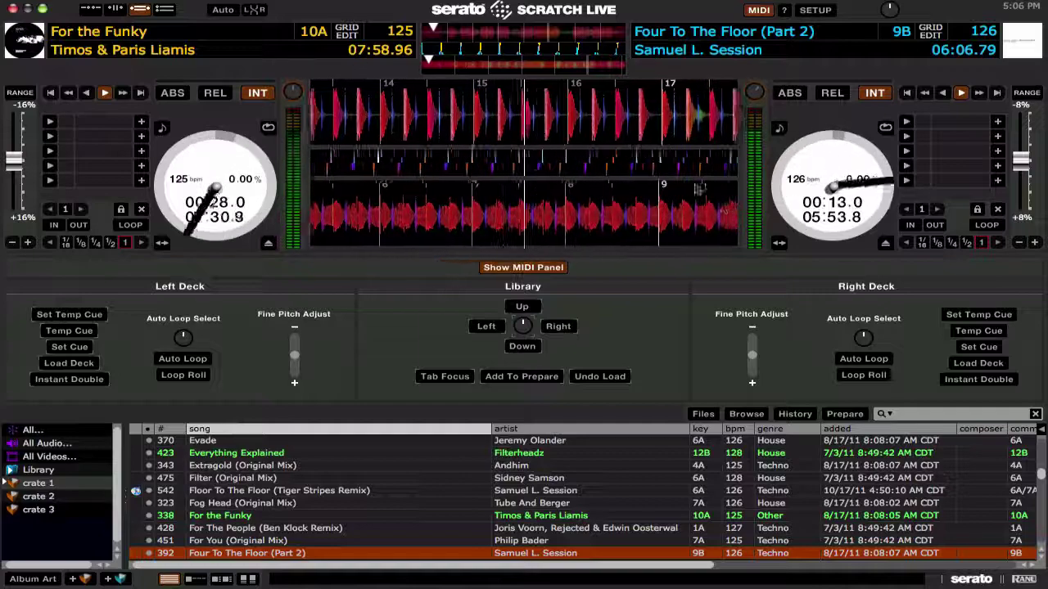
pyautogui.moveTo(60, 381)
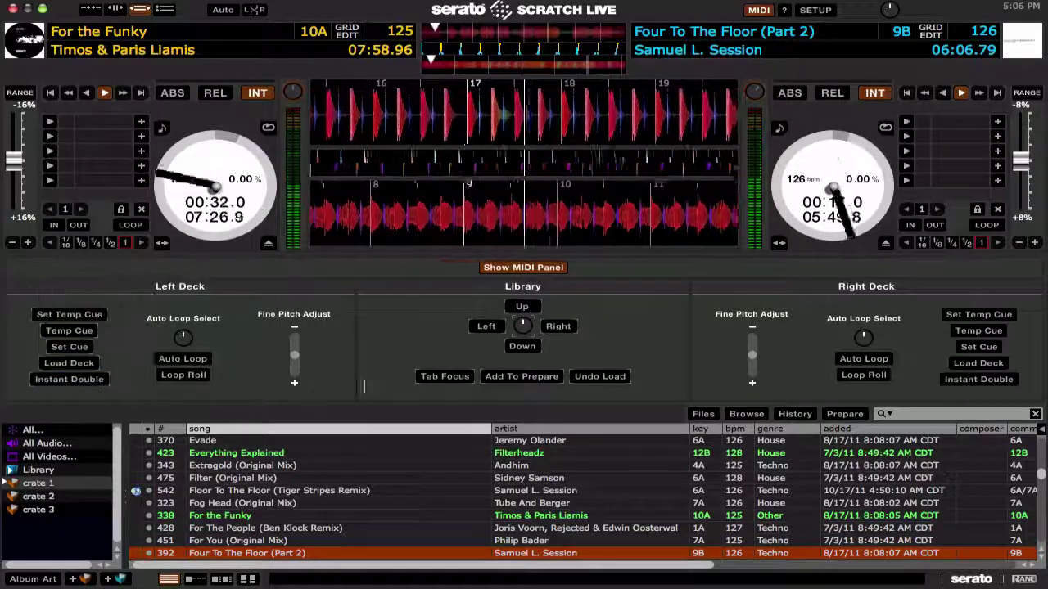
pyautogui.hotkey('shift', 'Left')
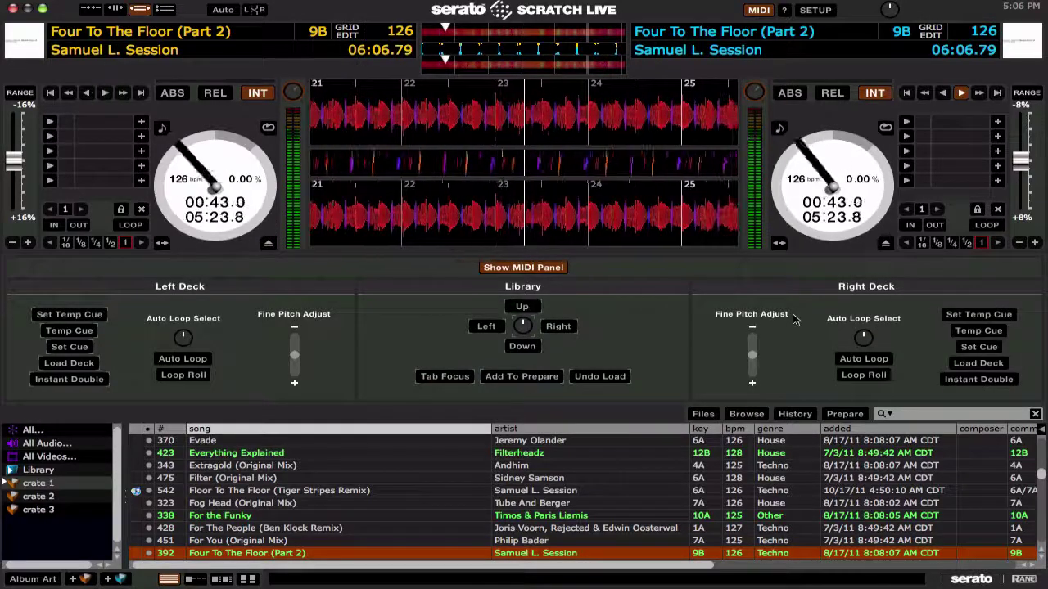
pyautogui.press('w')
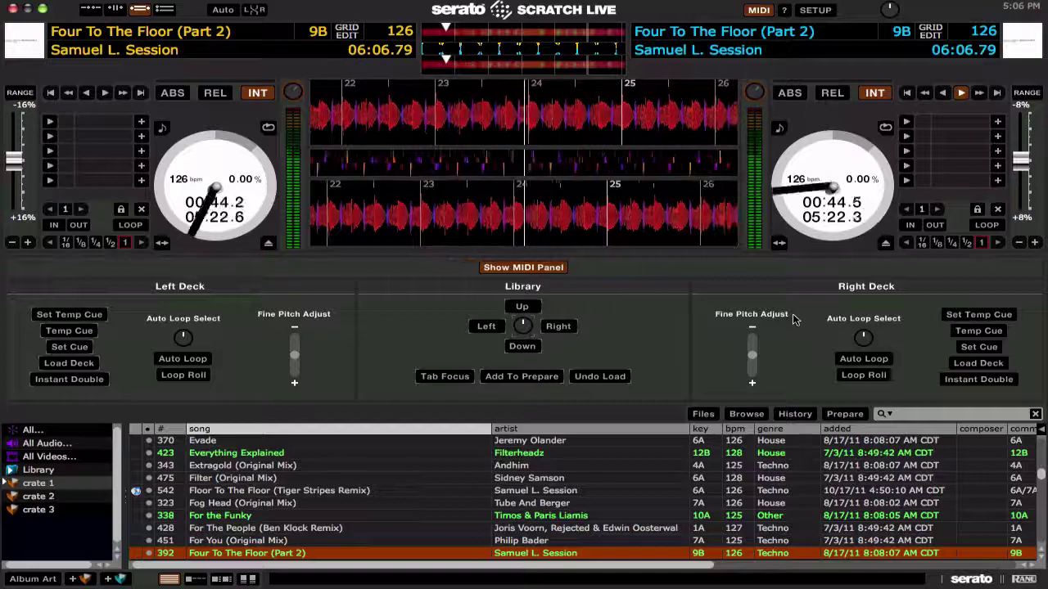
# Turn MIDI assignment off and eject the tracks from both decks.
pyautogui.click(758, 10)
pyautogui.click(886, 243)
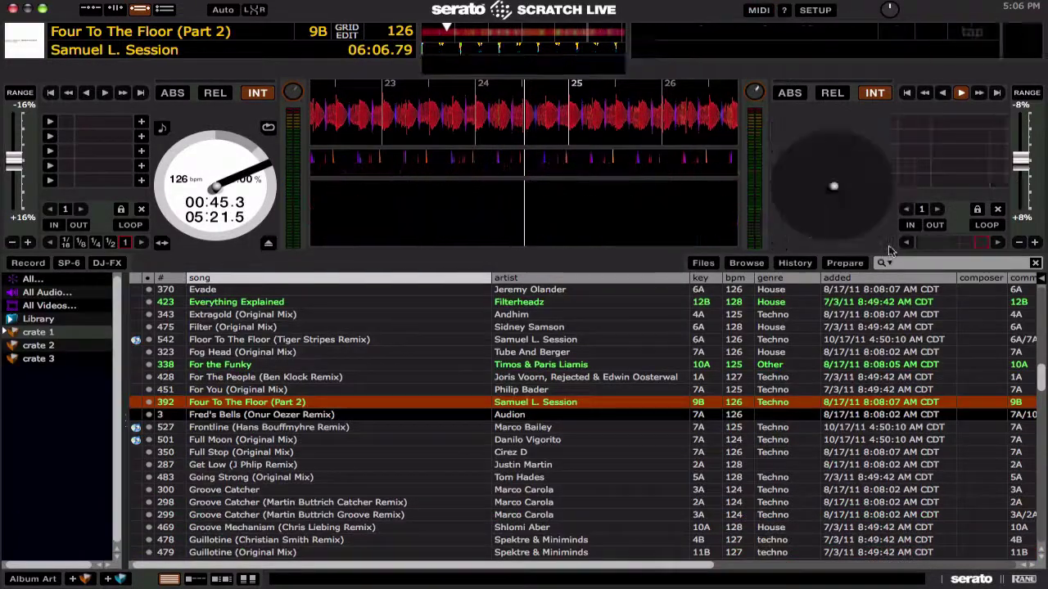
pyautogui.click(268, 243)
# Assign the left deck's Fine Pitch Adjust to a MIDI control, and load Full Moon (Original Mix) onto that deck to test it.
pyautogui.click(758, 10)
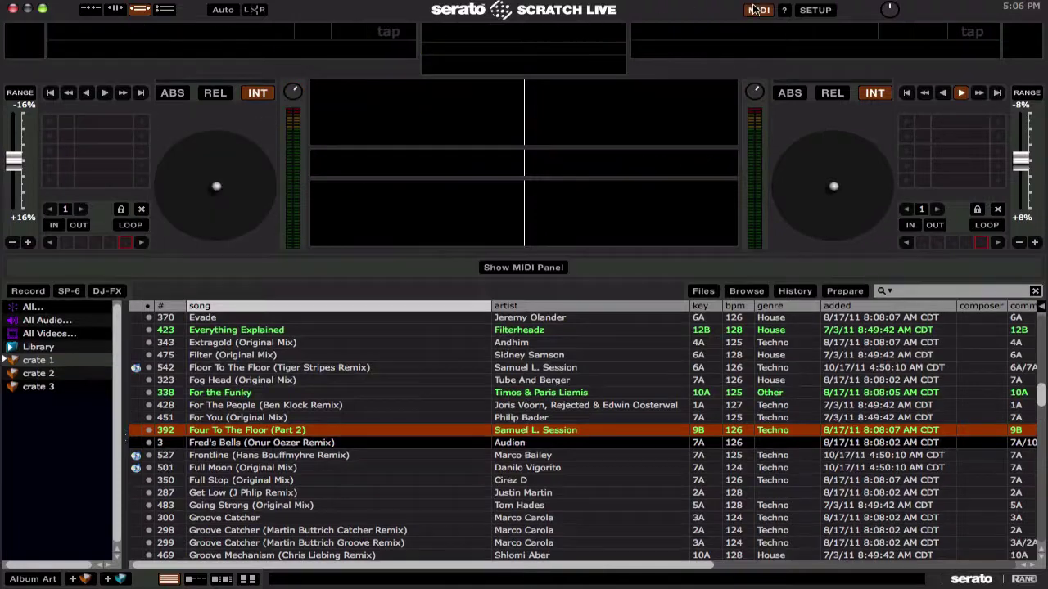
pyautogui.click(528, 267)
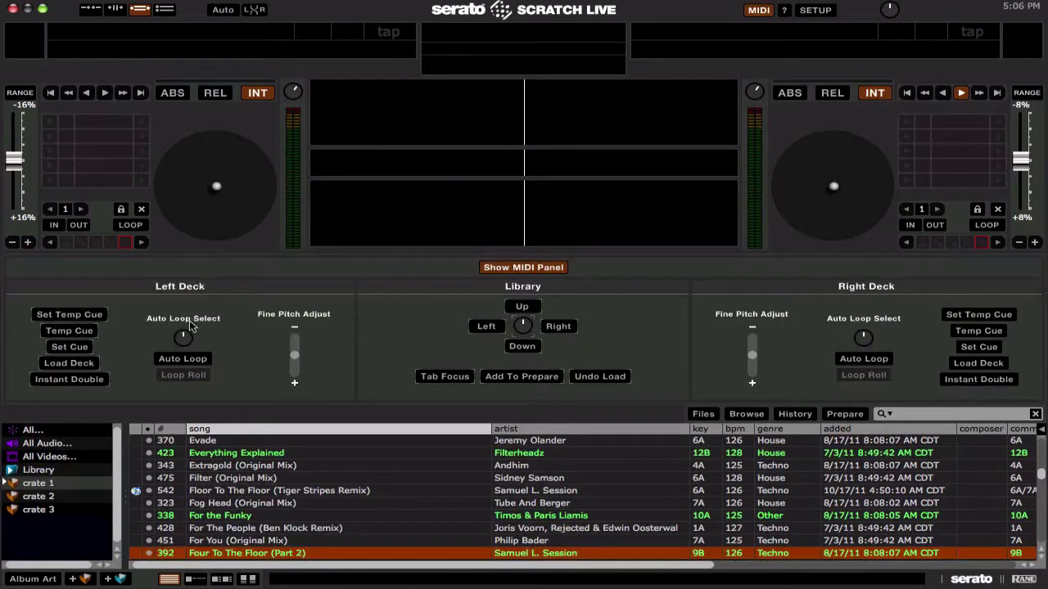
pyautogui.moveTo(185, 364)
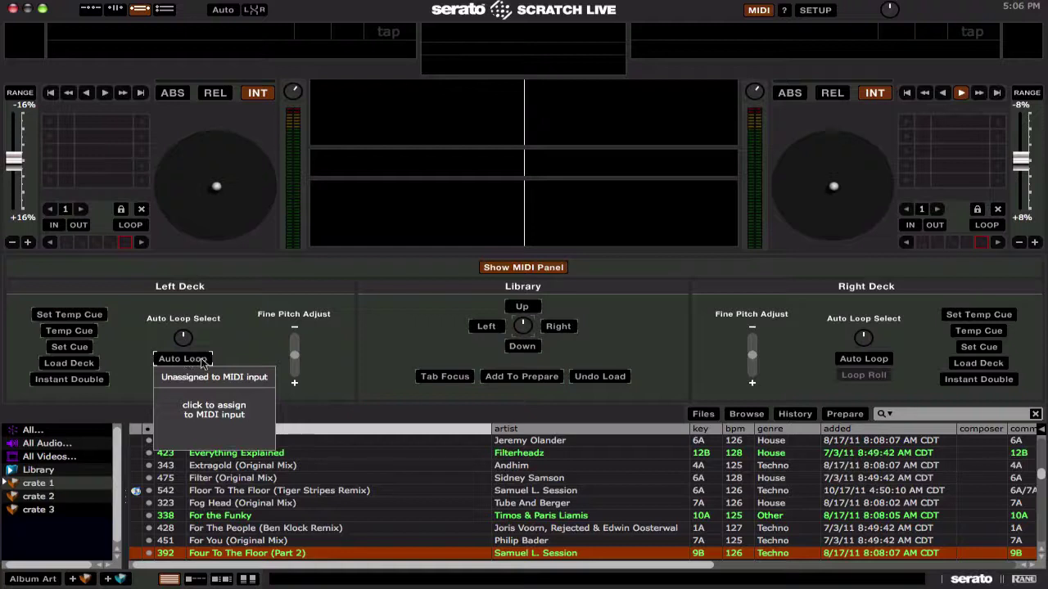
pyautogui.moveTo(195, 382)
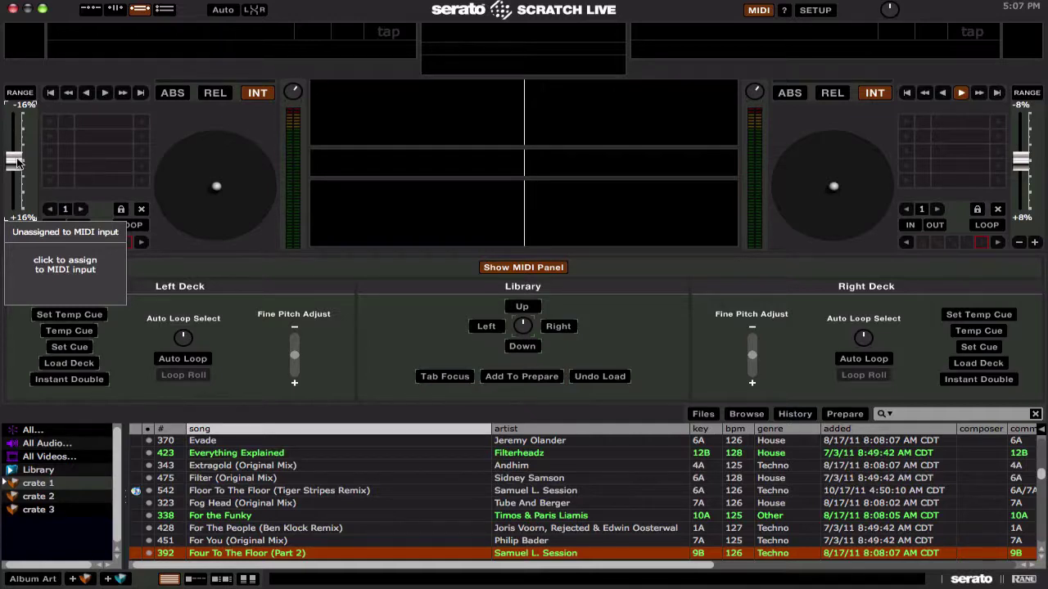
pyautogui.click(296, 359)
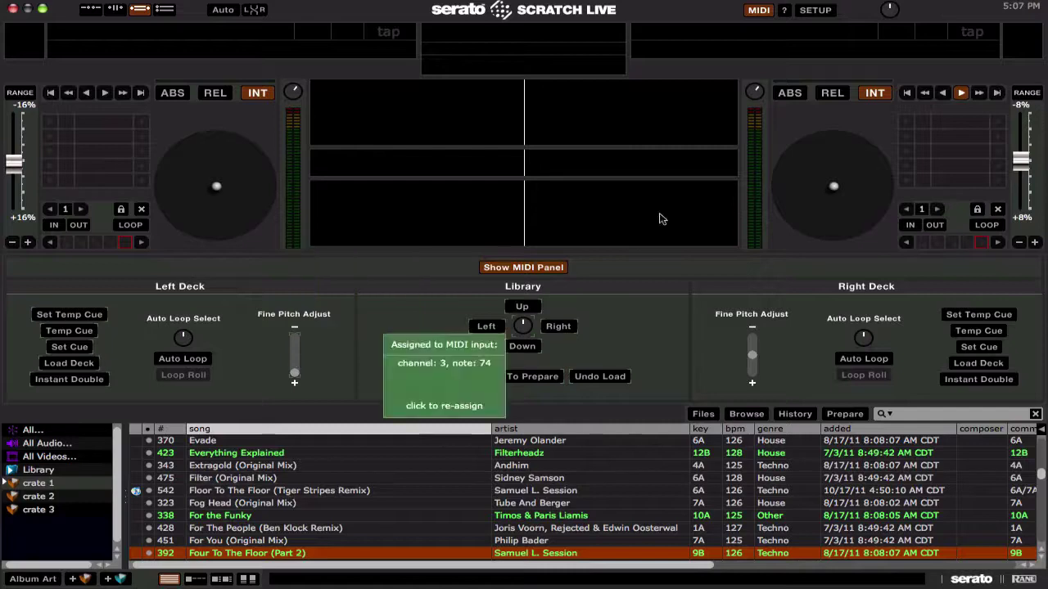
pyautogui.click(771, 10)
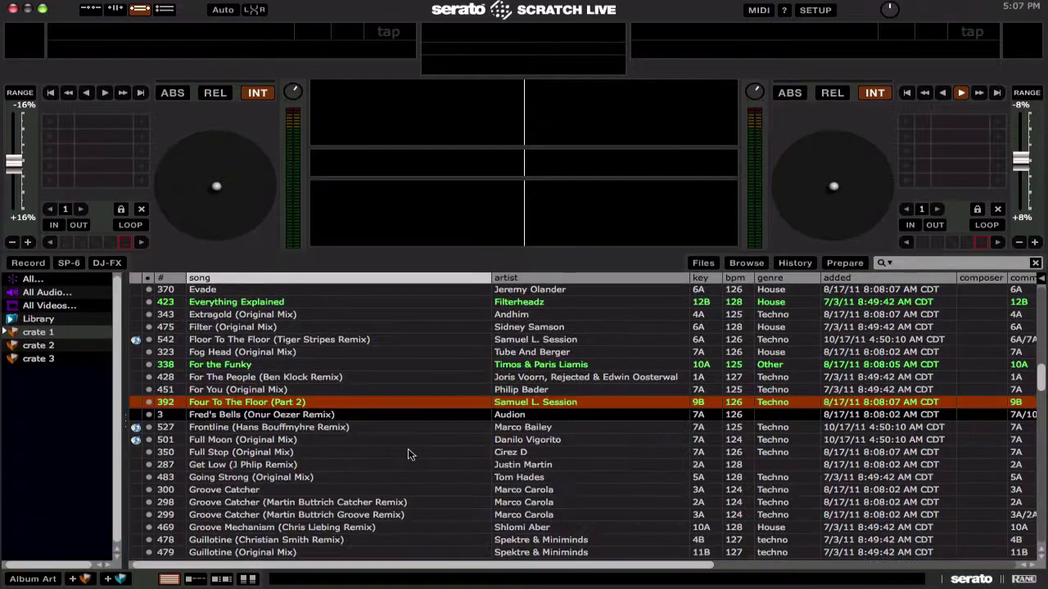
pyautogui.moveTo(379, 442); pyautogui.dragTo(221, 176)
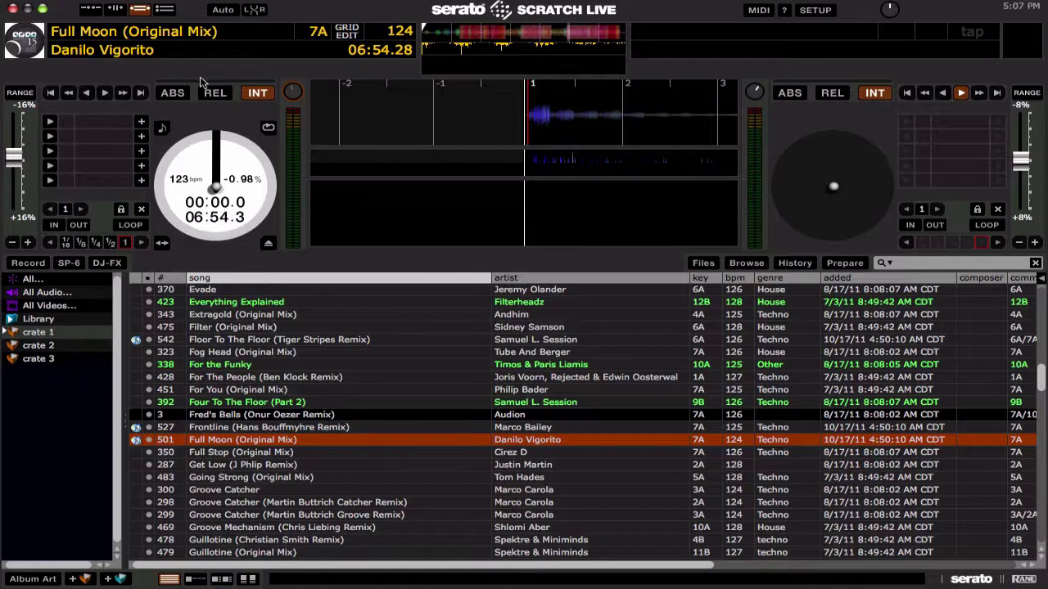
# Turn MIDI assignment back on and assign the left deck's Auto Loop Select to a MIDI knob.
pyautogui.click(759, 10)
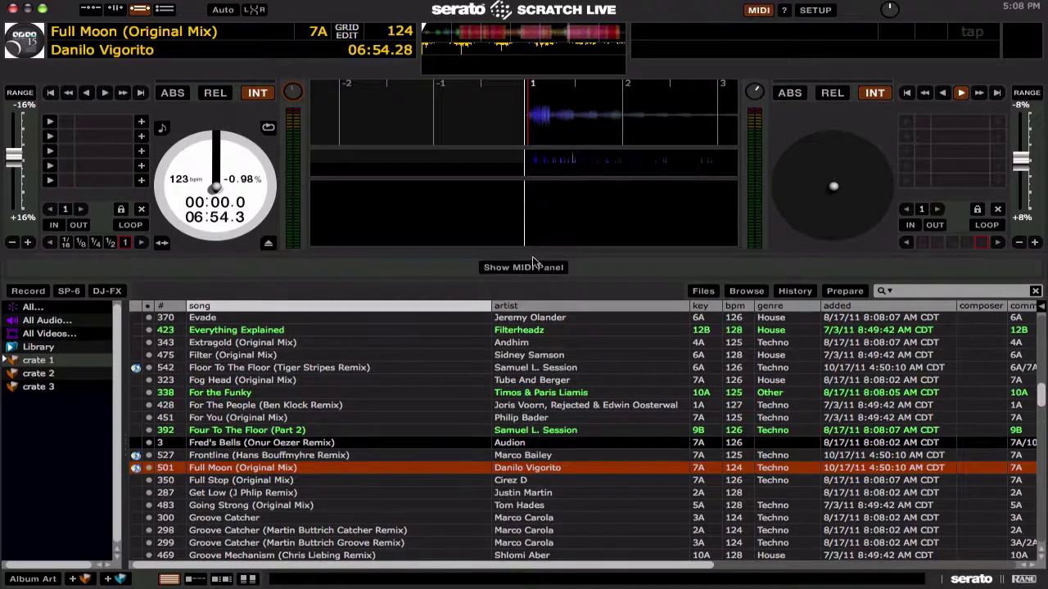
pyautogui.click(527, 269)
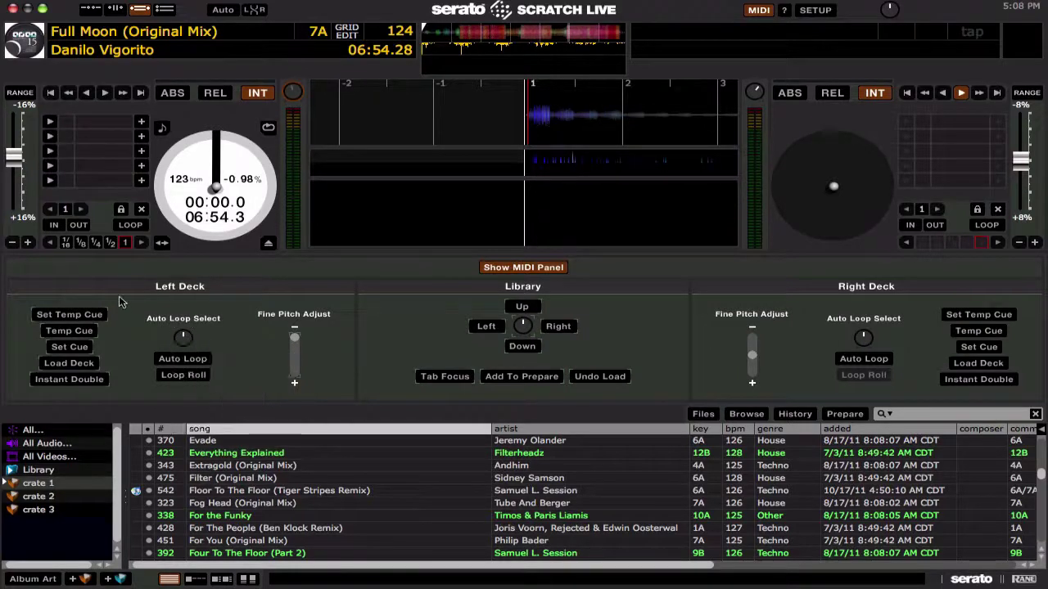
pyautogui.click(182, 337)
pyautogui.moveTo(183, 340)
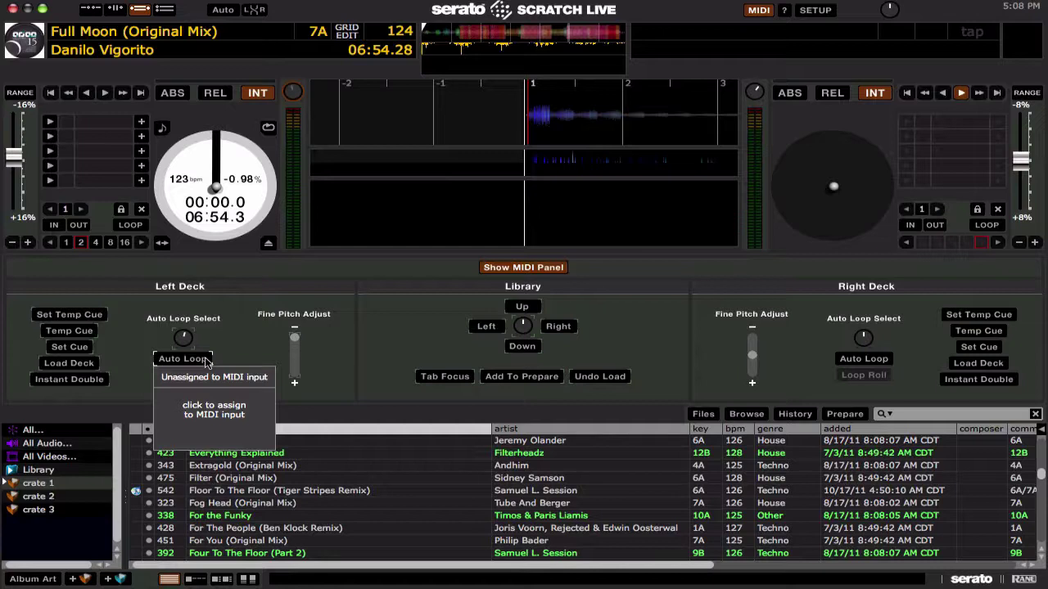
# Assign the left deck's Auto Loop and Loop Roll functions to MIDI buttons.
pyautogui.click(206, 360)
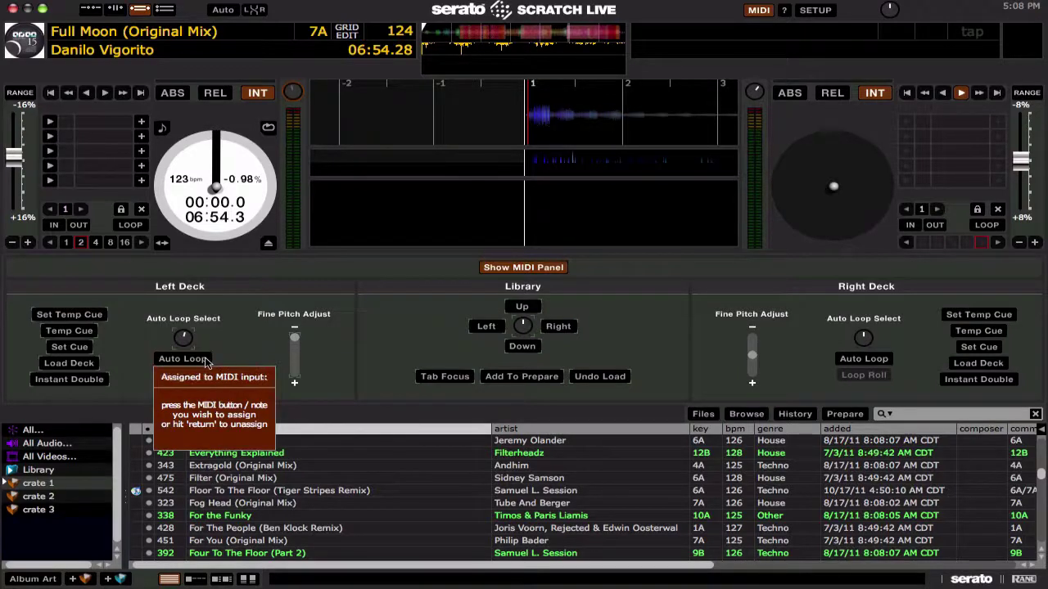
pyautogui.click(192, 375)
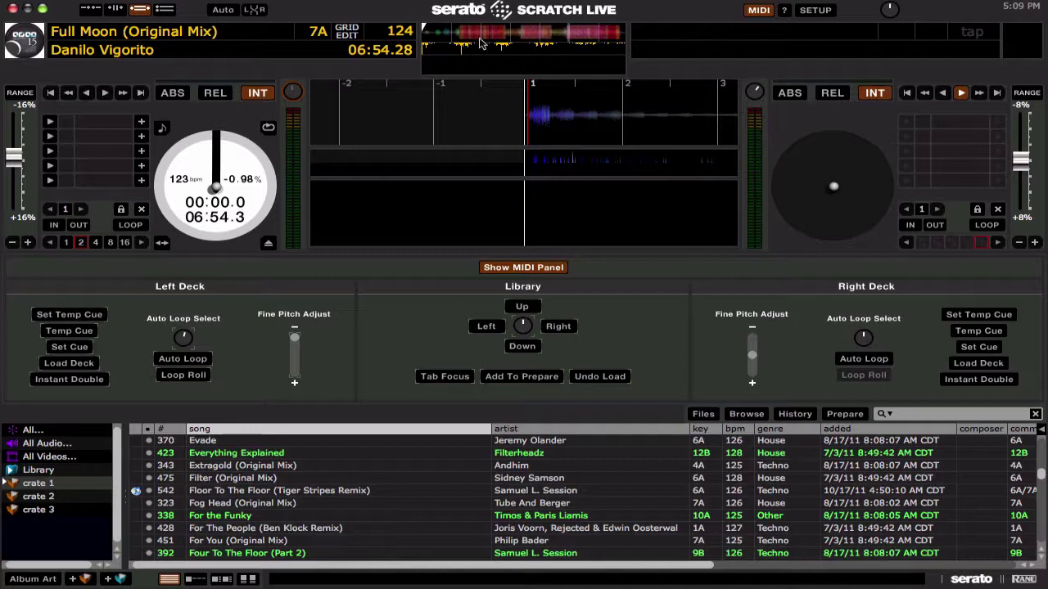
# Turn MIDI assignment off and play Full Moon (Original Mix) on the left deck from about 1:38 into the track.
pyautogui.click(759, 10)
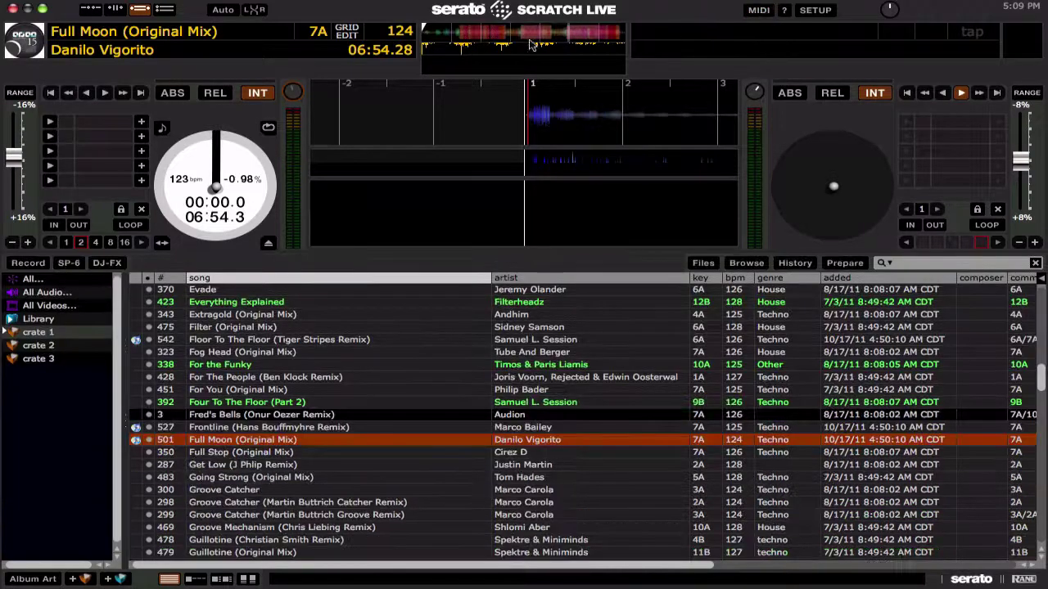
pyautogui.click(471, 39)
pyautogui.press('w')
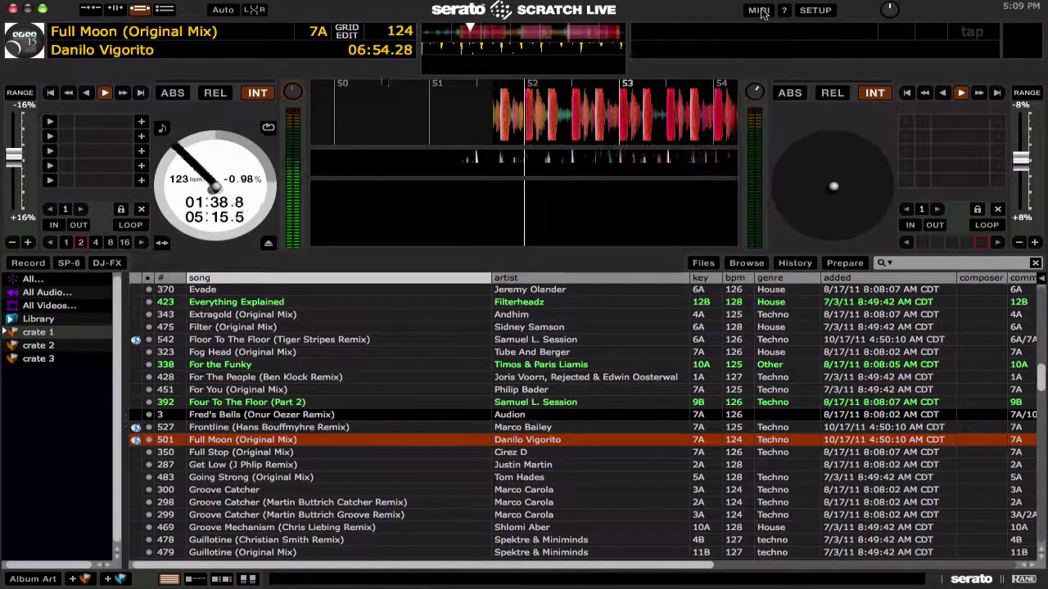
# Turn MIDI assignment back on, reveal the extra MIDI controls, and test the left deck's auto loop length selection and looping on the playing track.
pyautogui.click(759, 9)
pyautogui.click(549, 267)
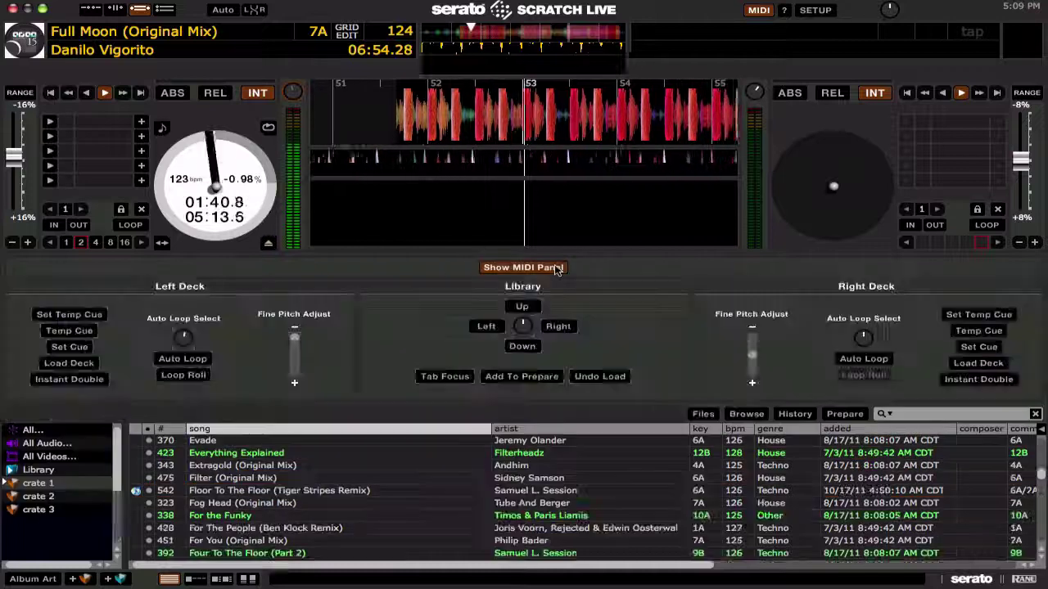
pyautogui.moveTo(517, 344)
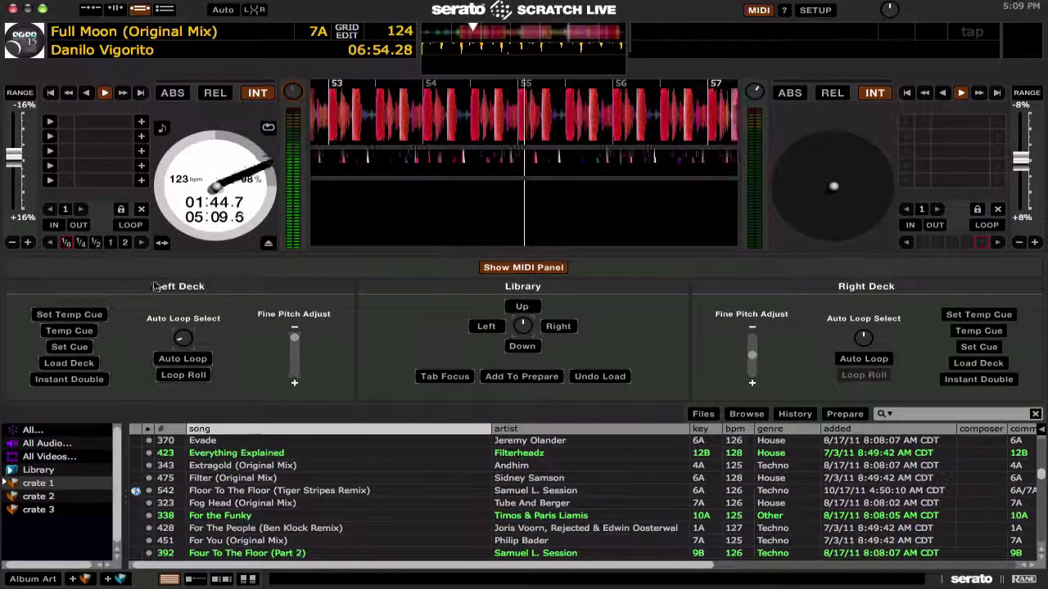
pyautogui.moveTo(80, 245)
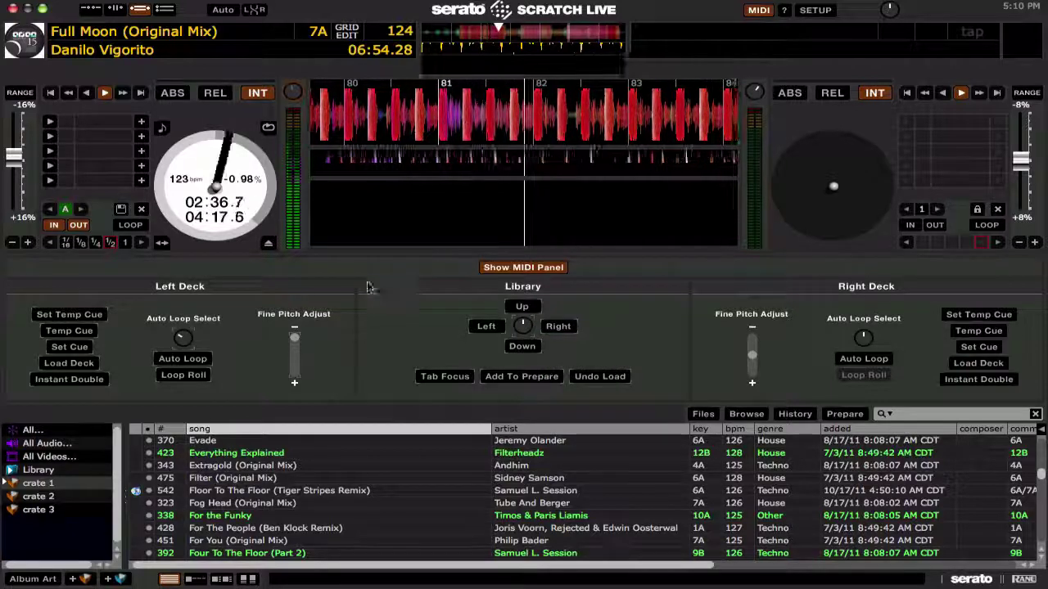
pyautogui.moveTo(179, 339)
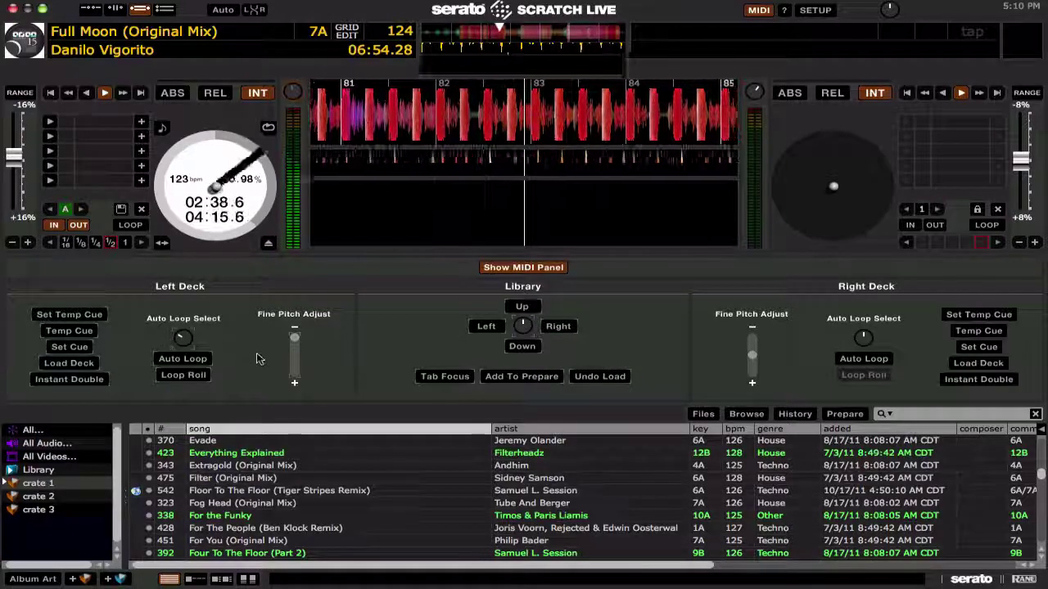